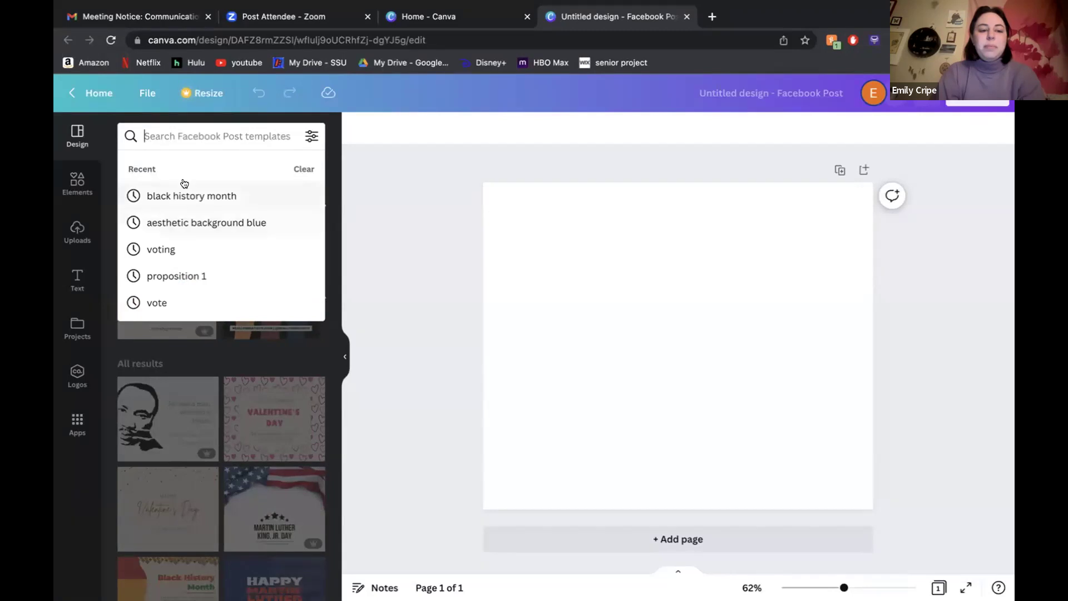
# Browse the Facebook Post templates for "black history month" and clear the search
pyautogui.scroll(-15, 191, 359)
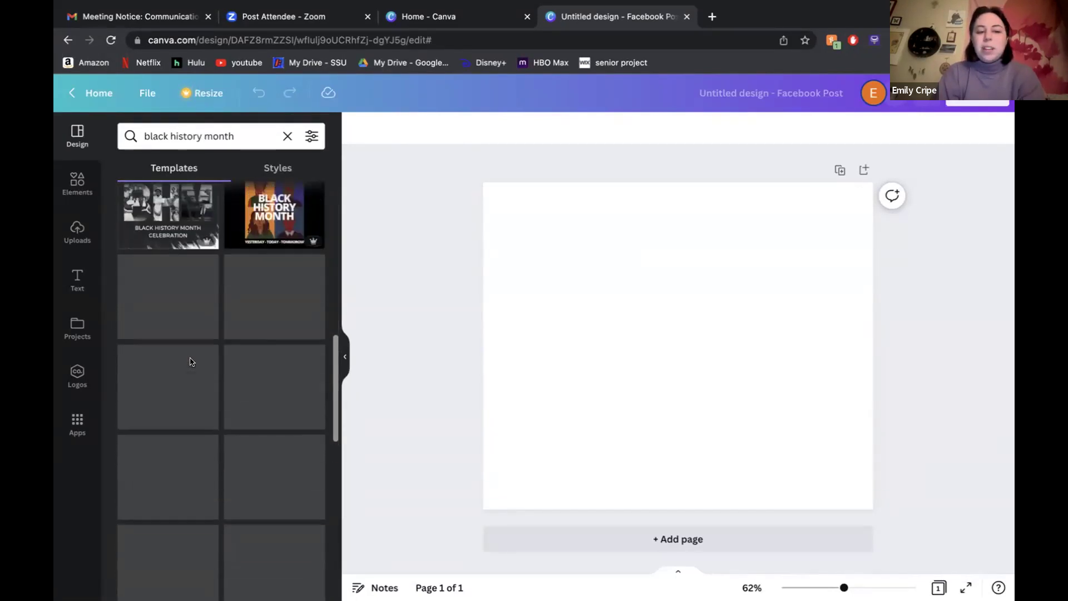
pyautogui.scroll(10, 191, 361)
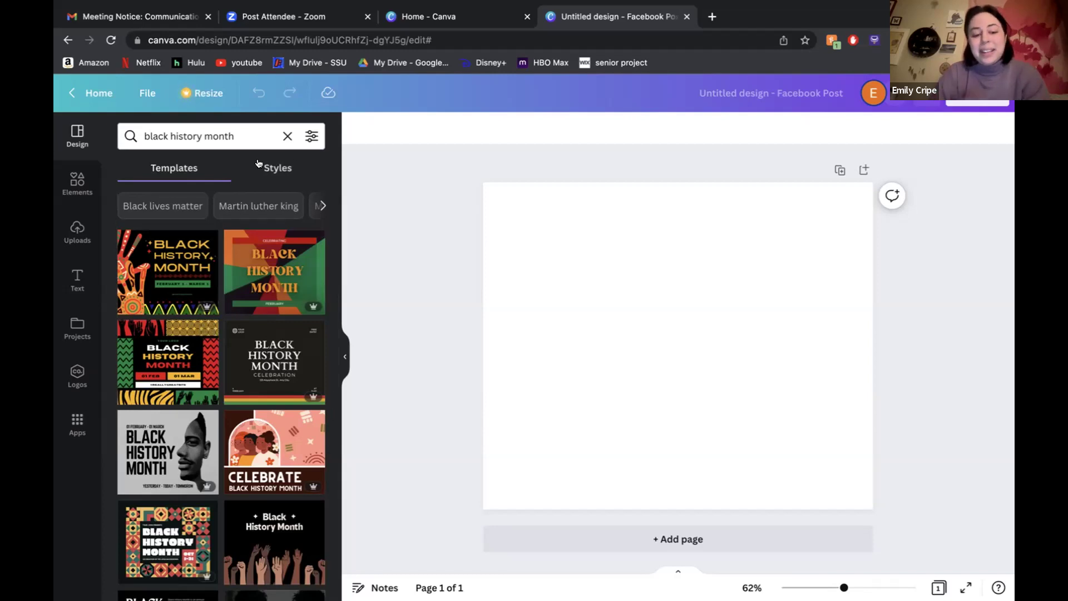
pyautogui.click(287, 135)
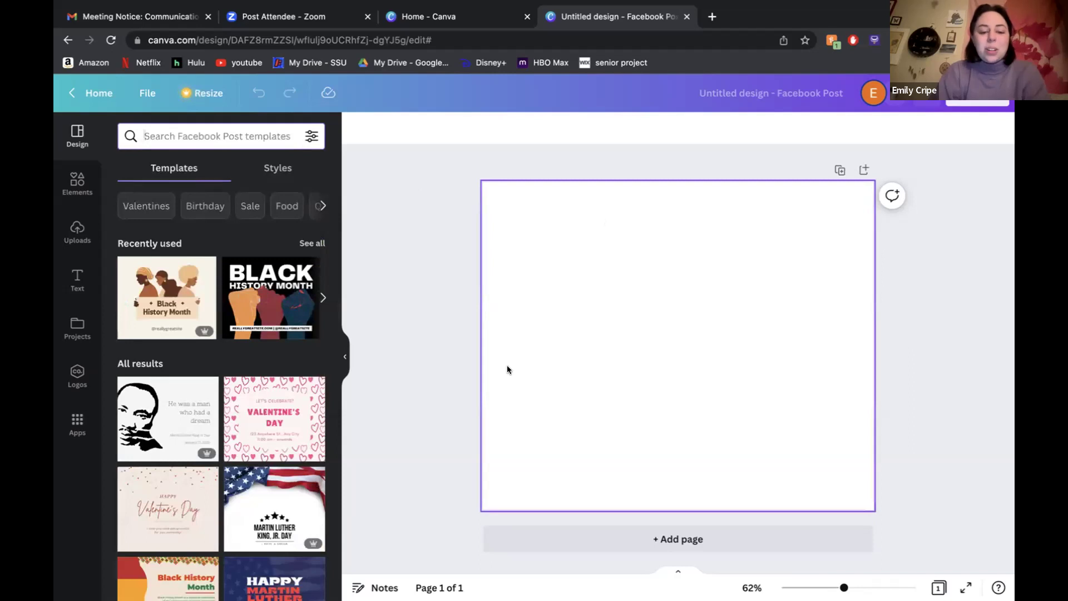
# Set the blank page's background to the light blue from the AAUW Palette
pyautogui.click(656, 319)
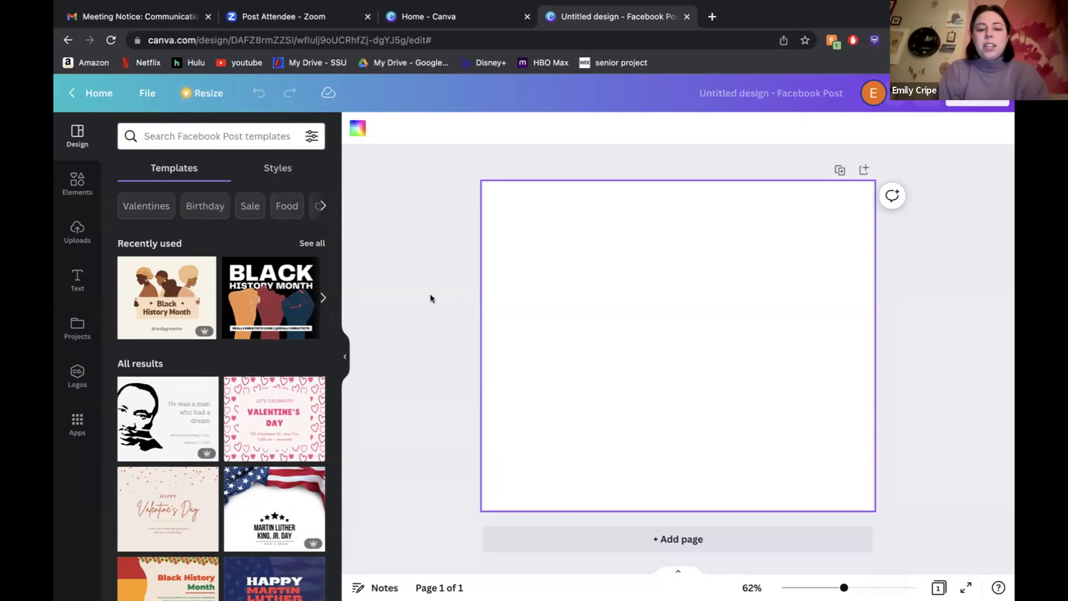
pyautogui.click(969, 281)
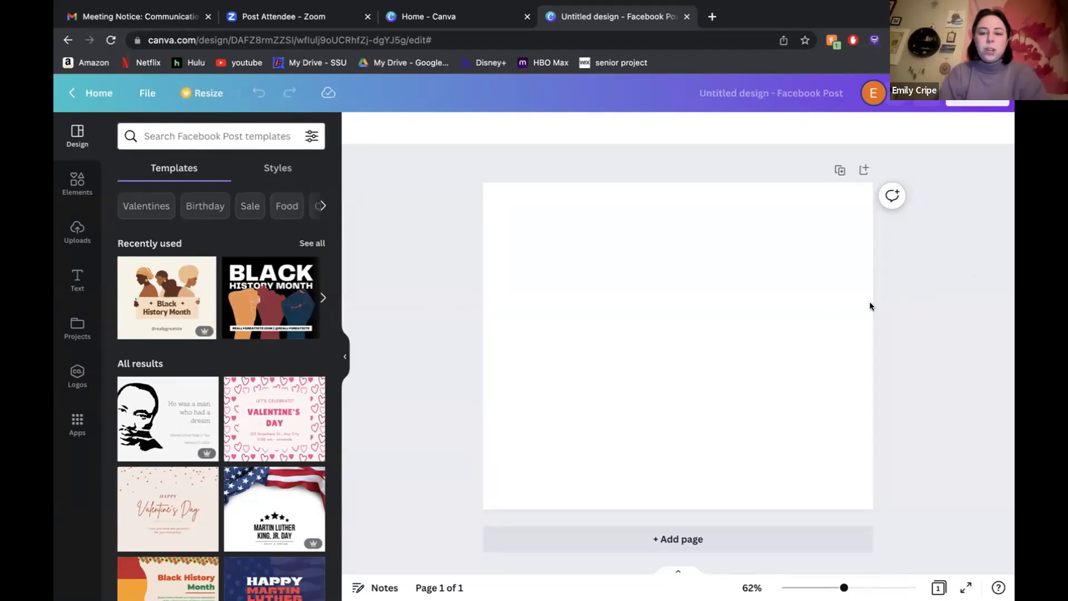
pyautogui.click(805, 332)
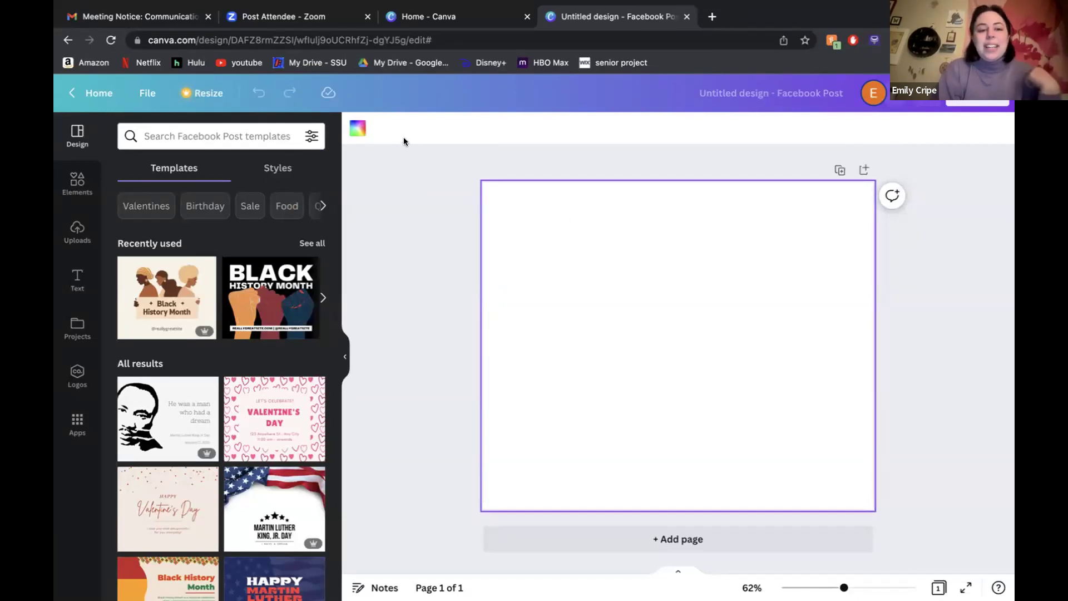
pyautogui.click(357, 127)
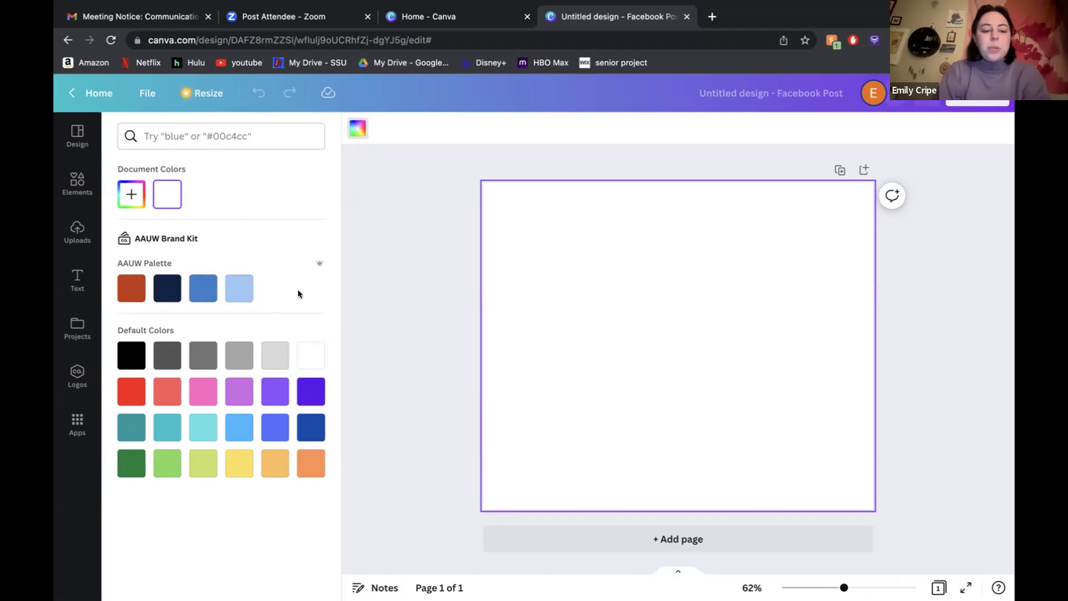
pyautogui.click(238, 287)
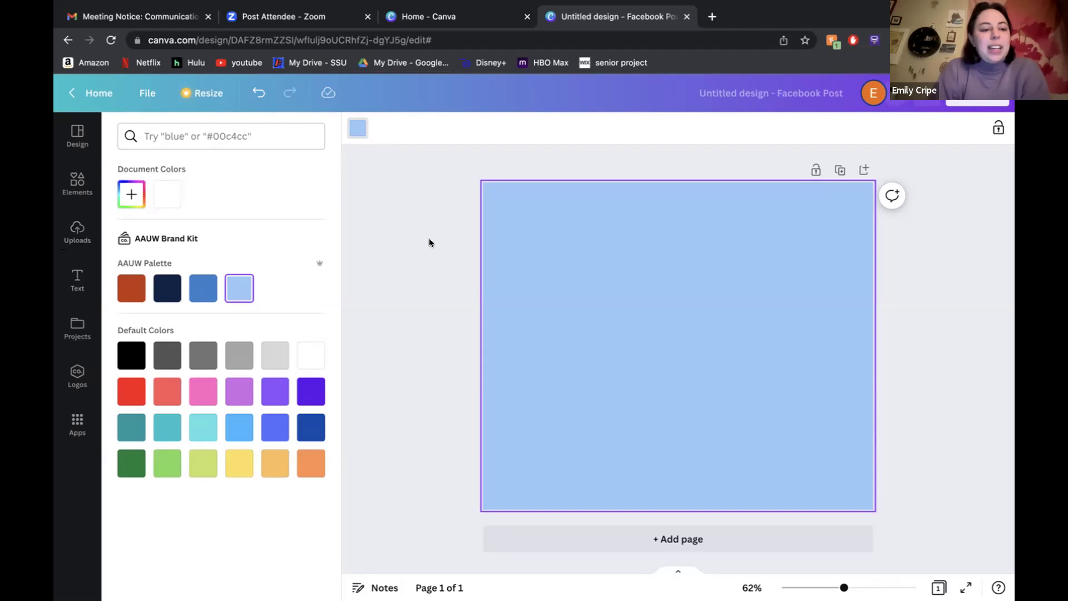
# Look over the available element categories, including shapes, graphics, stickers, photos and videos
pyautogui.click(76, 182)
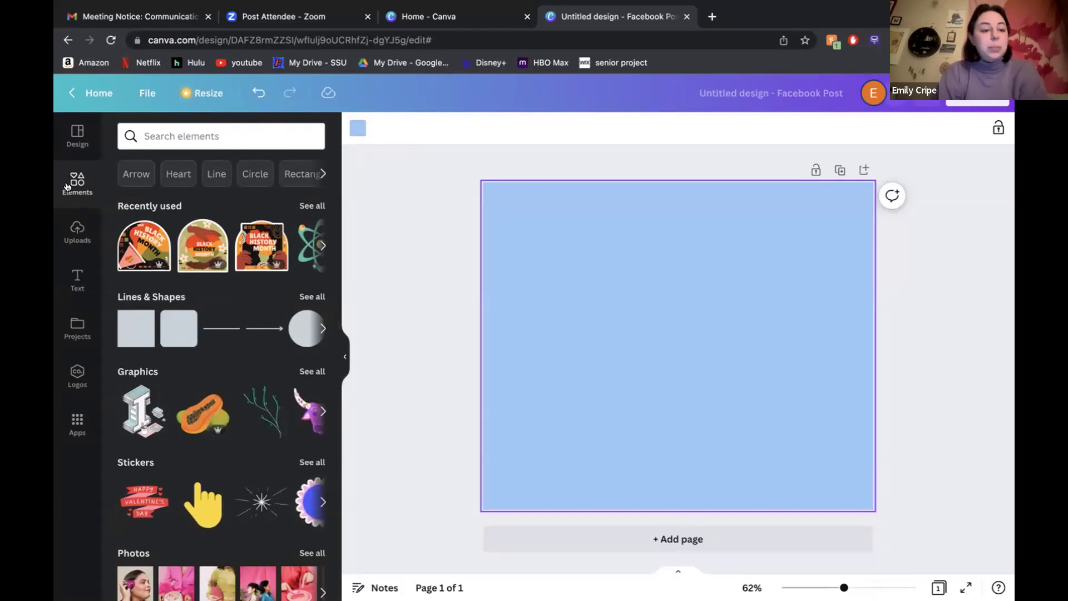
pyautogui.scroll(-4, 225, 257)
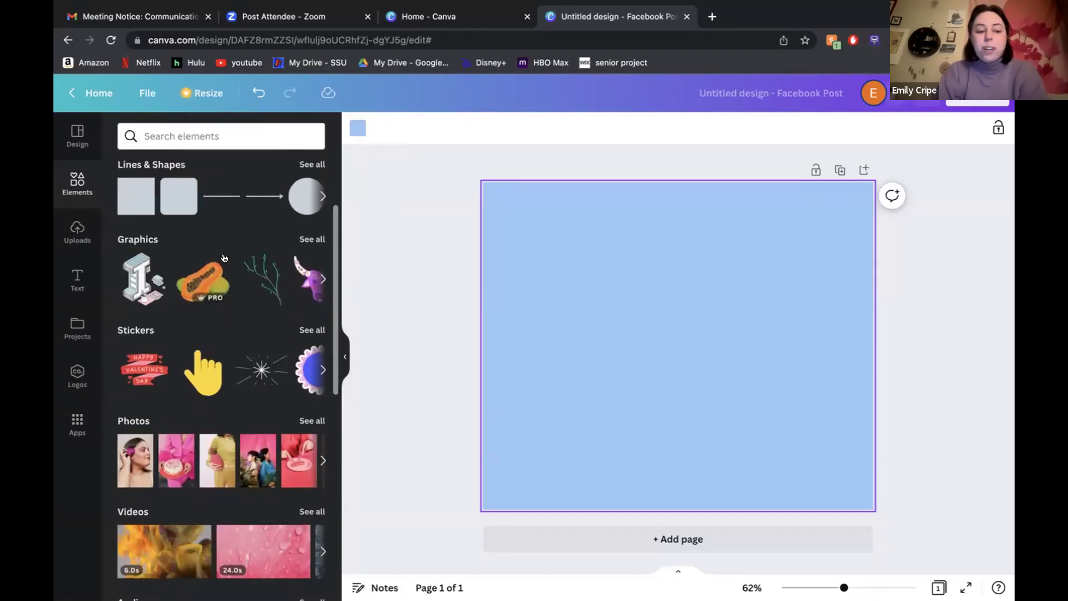
pyautogui.scroll(4, 224, 258)
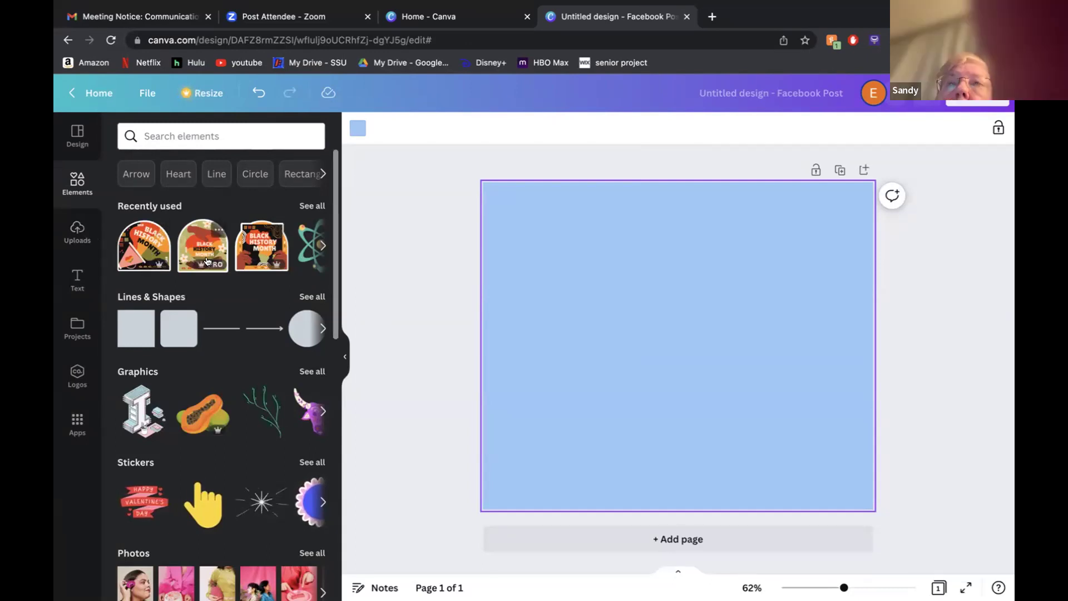
pyautogui.click(77, 278)
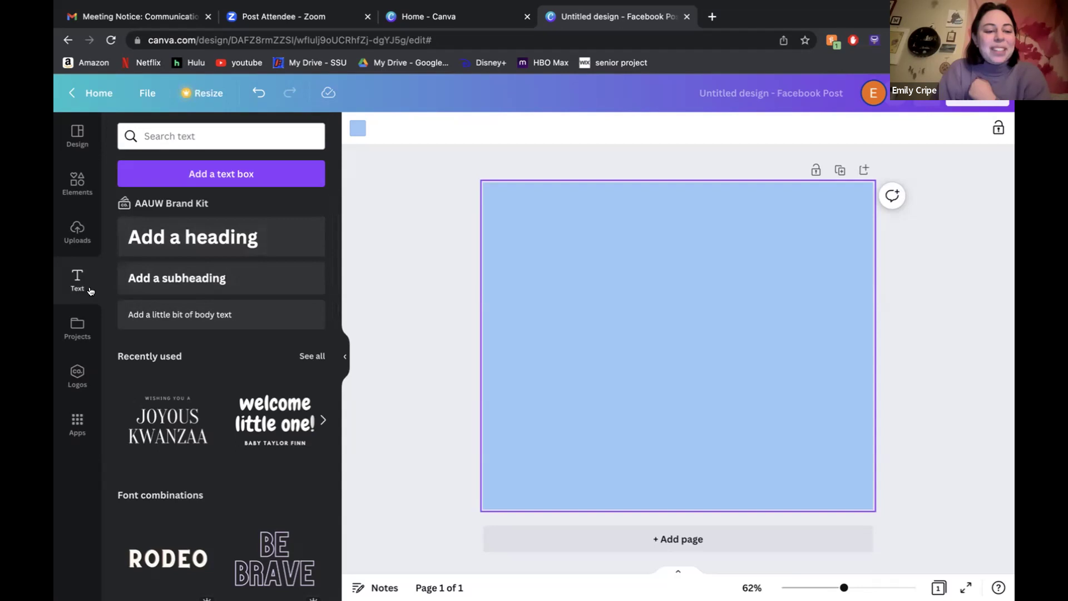
pyautogui.click(77, 184)
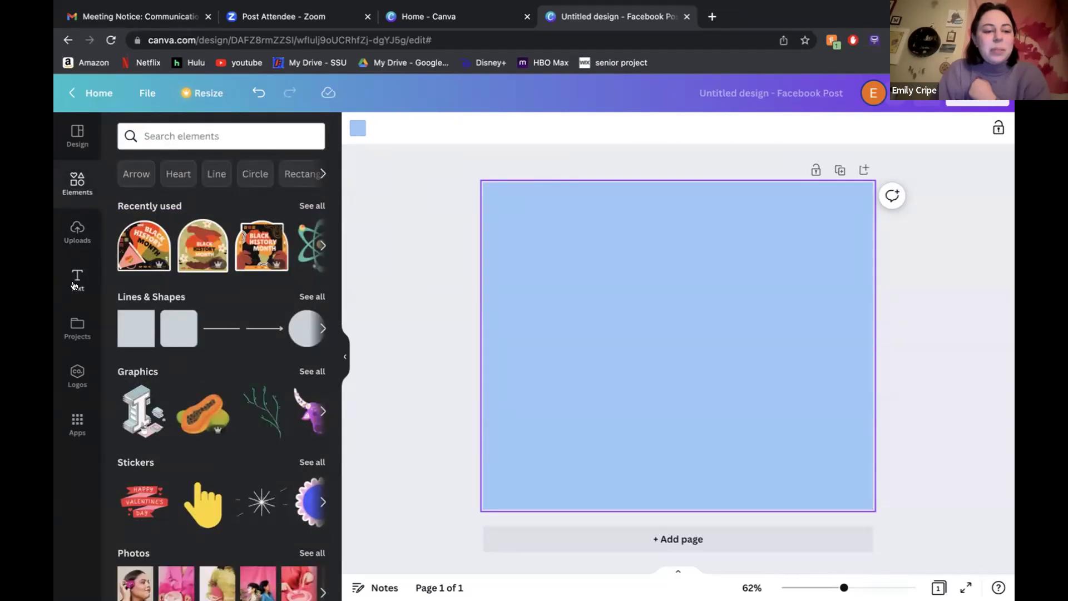
# Examine the available text styles and decorative font combinations for the post
pyautogui.click(77, 280)
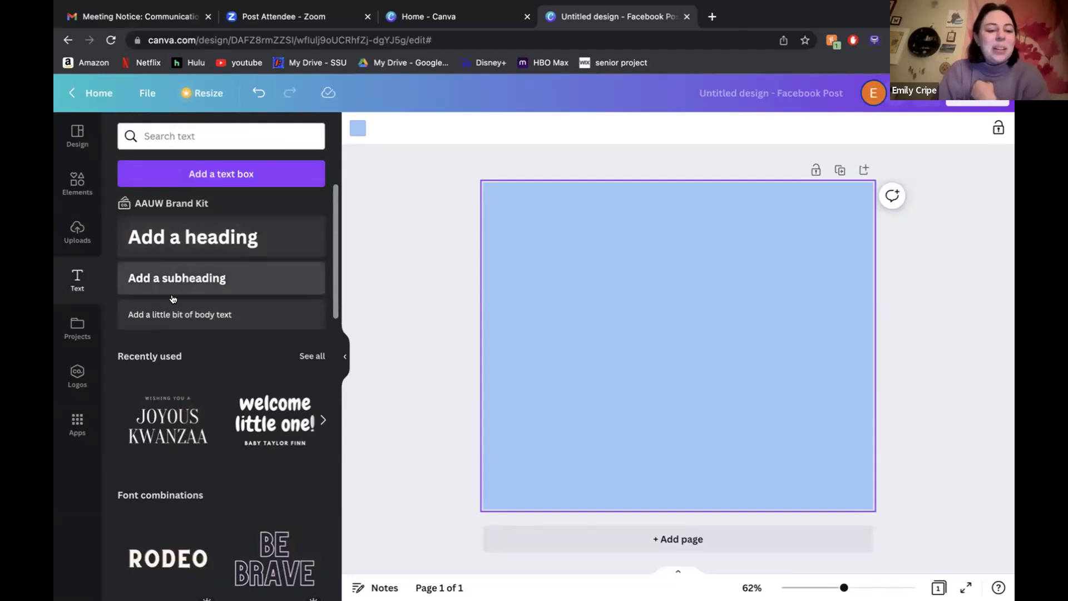
pyautogui.scroll(-3, 206, 367)
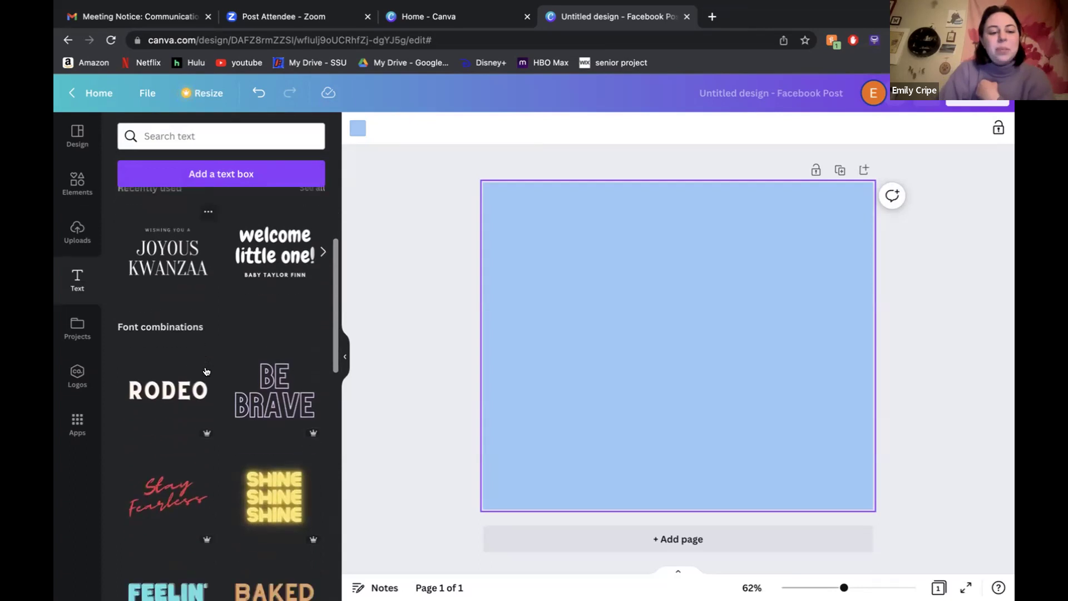
pyautogui.scroll(-6, 206, 371)
pyautogui.scroll(-7, 206, 370)
pyautogui.scroll(7, 210, 370)
pyautogui.scroll(4, 206, 371)
pyautogui.scroll(-12, 206, 371)
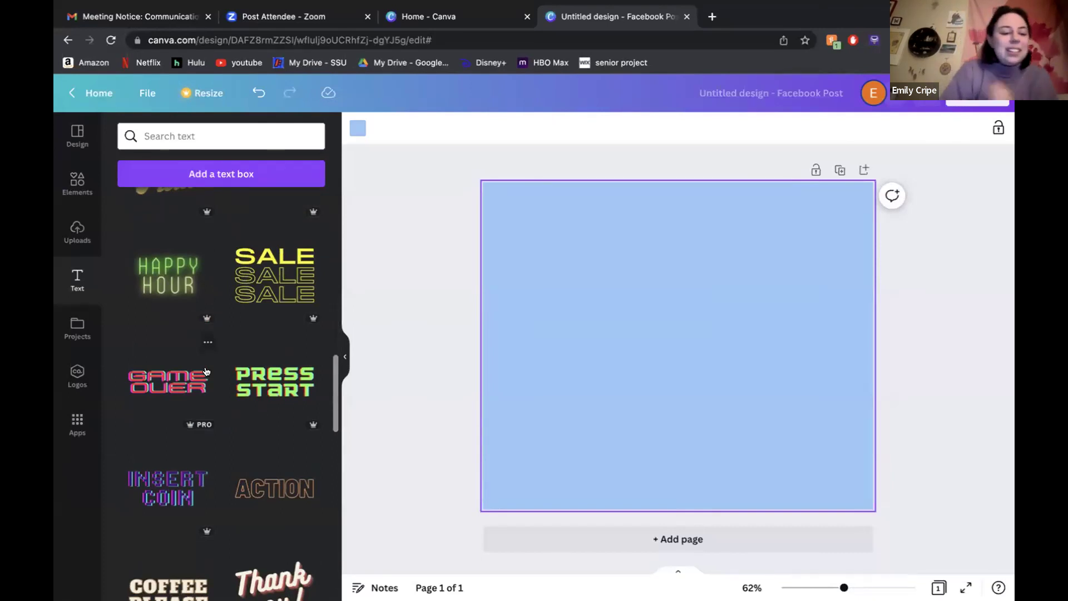
pyautogui.scroll(-4, 207, 371)
pyautogui.scroll(16, 206, 371)
pyautogui.scroll(5, 206, 371)
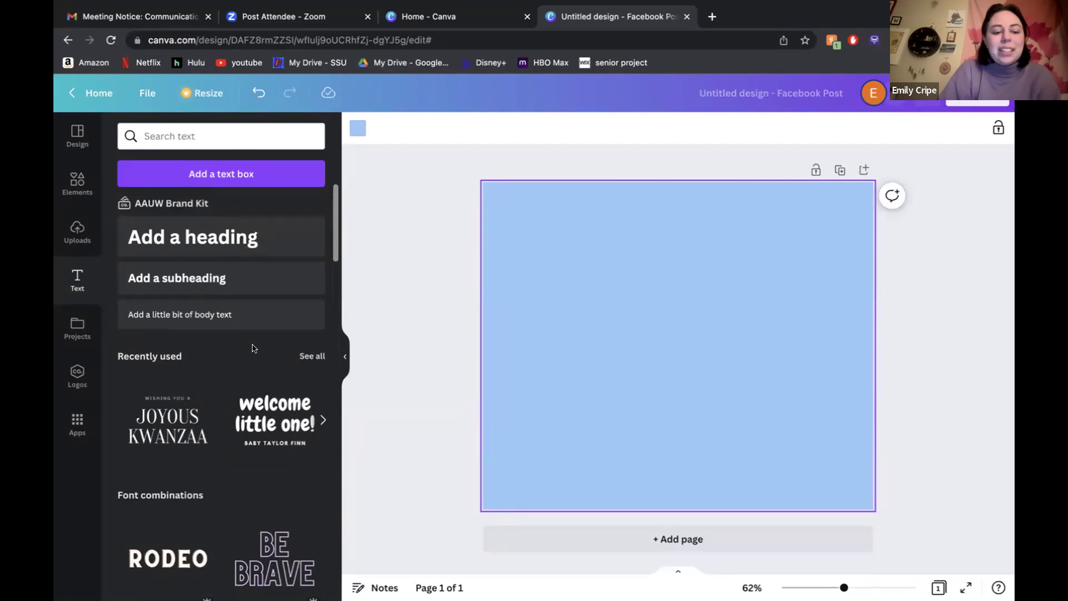
# Add a heading to the page and replace its placeholder text with "Webinar"
pyautogui.click(233, 237)
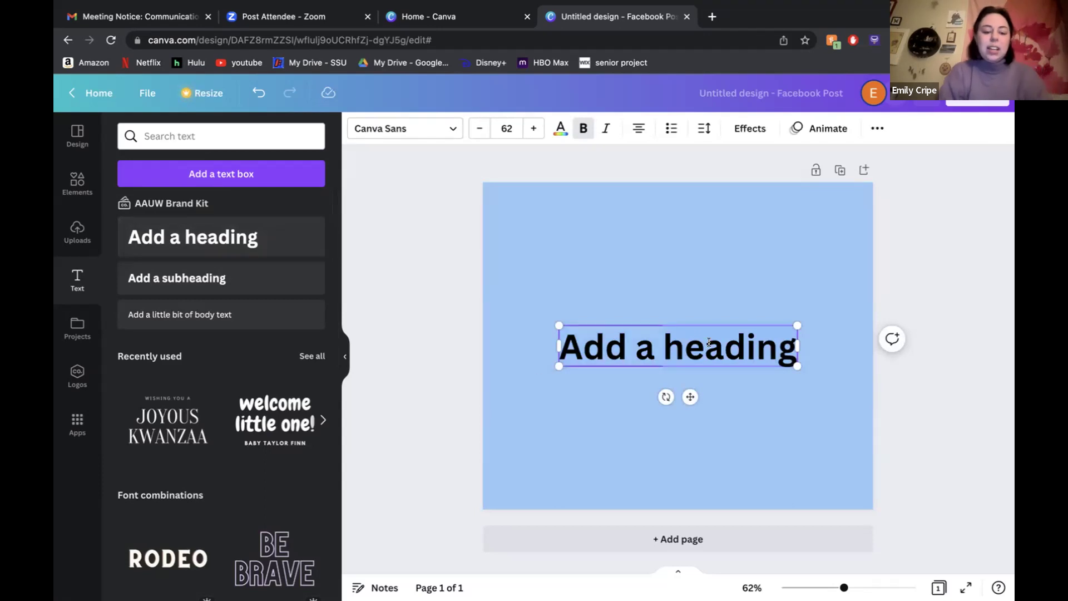
pyautogui.press('BackSpace')
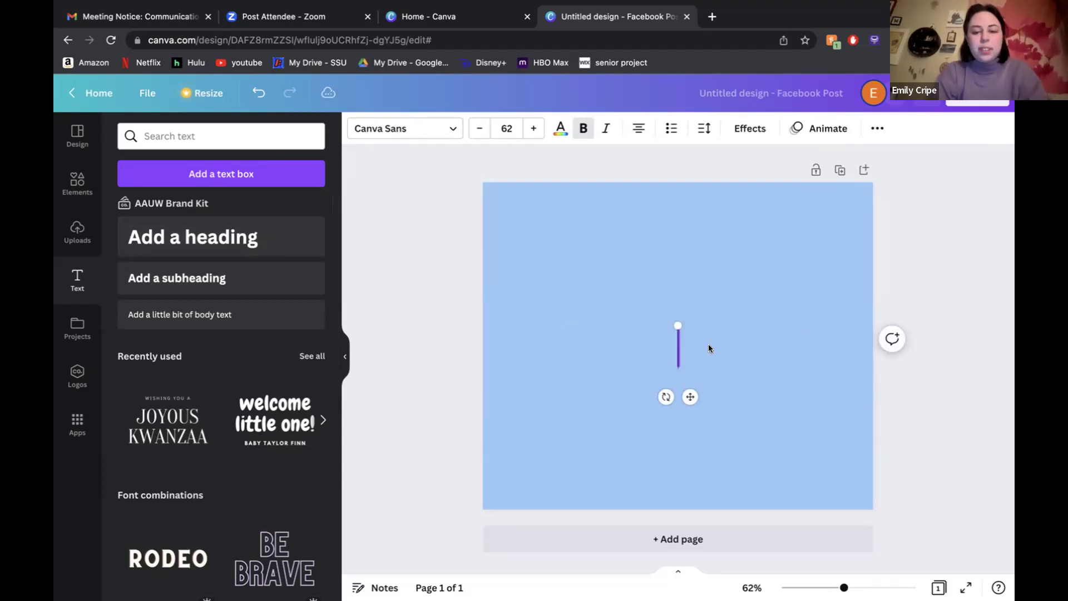
pyautogui.write('Webinart')
pyautogui.press('BackSpace')
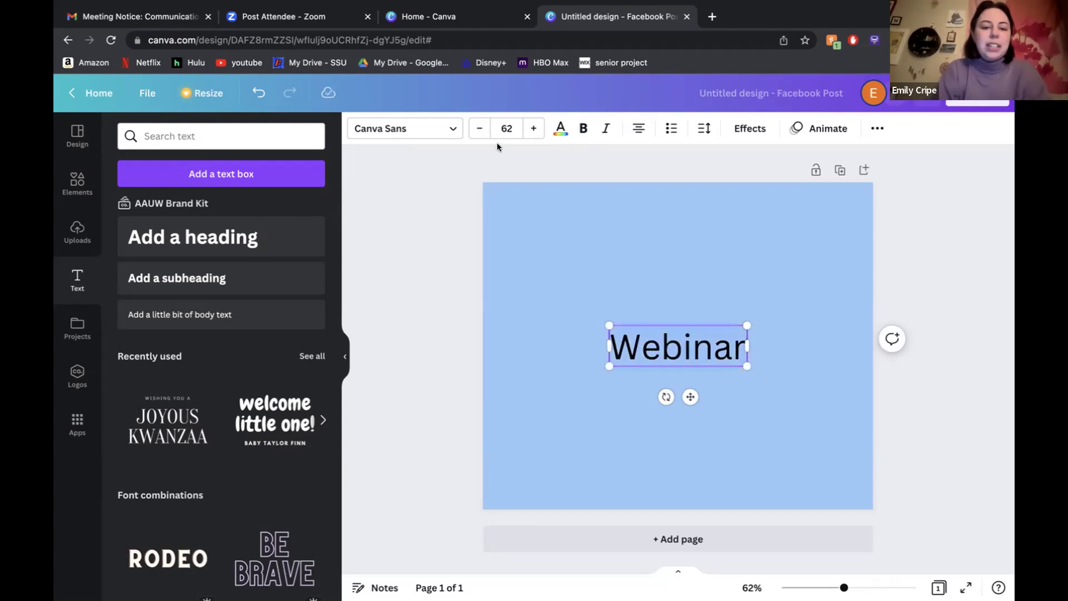
# Set the "Webinar" heading's font to Montserrat Classic and move the heading to the upper part of the page
pyautogui.click(400, 129)
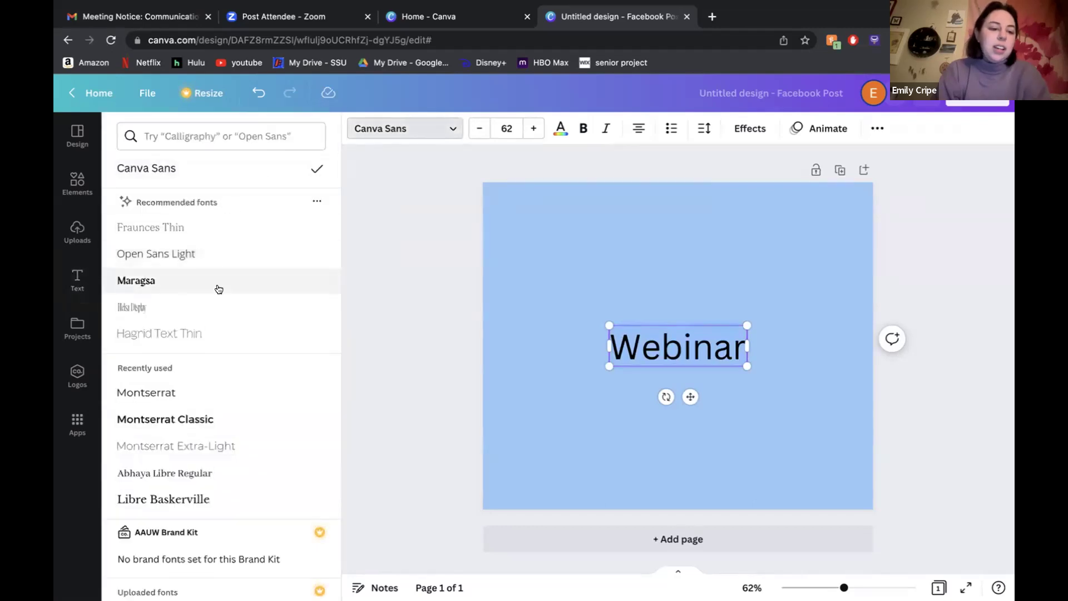
pyautogui.scroll(-1, 203, 398)
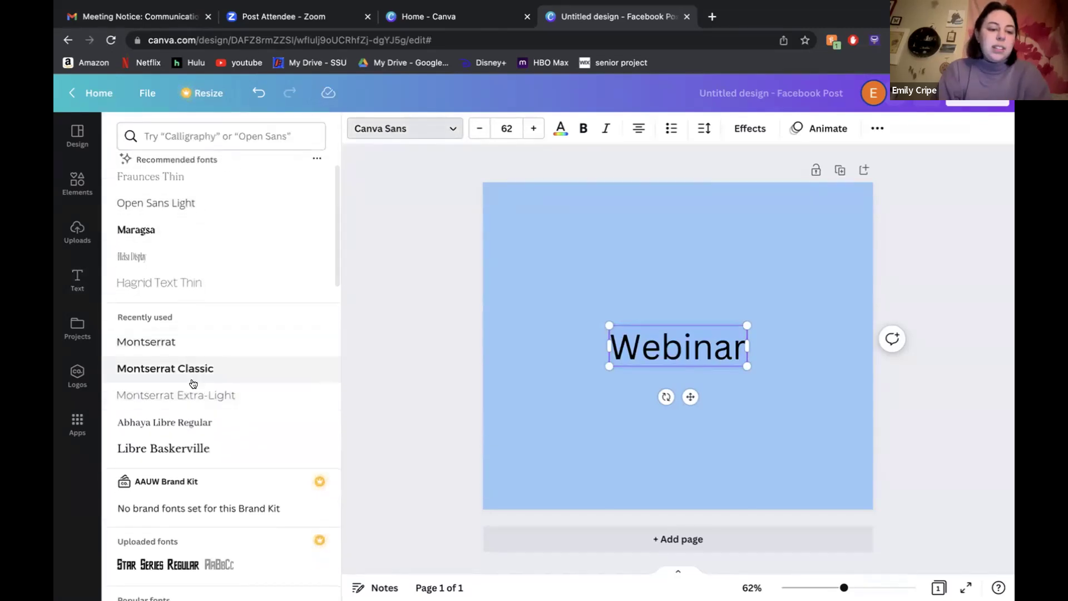
pyautogui.click(184, 377)
pyautogui.click(181, 396)
pyautogui.click(169, 344)
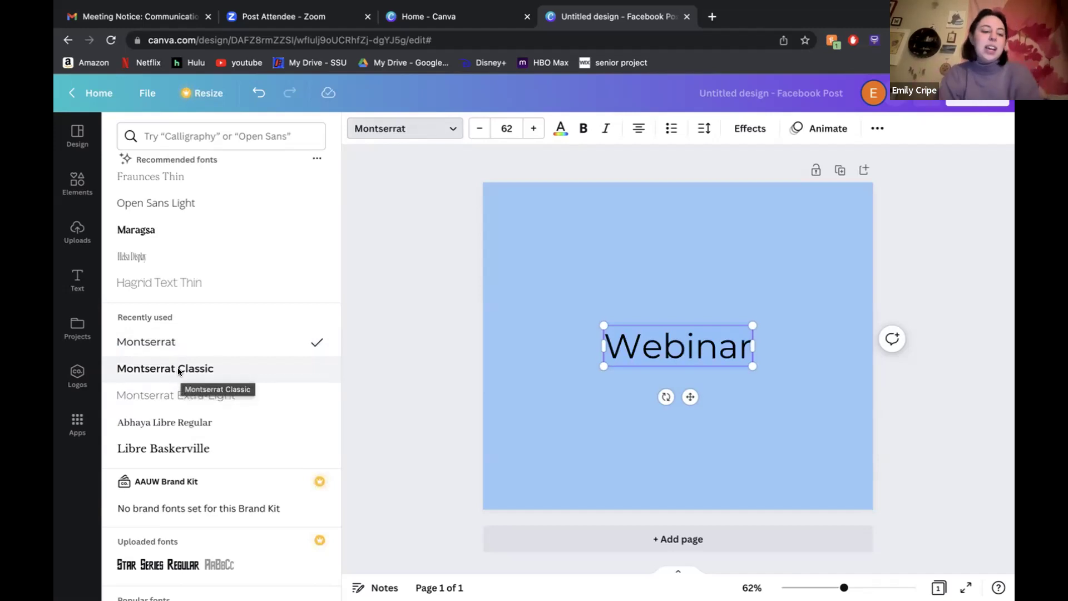
pyautogui.scroll(-3, 185, 411)
pyautogui.scroll(2, 185, 416)
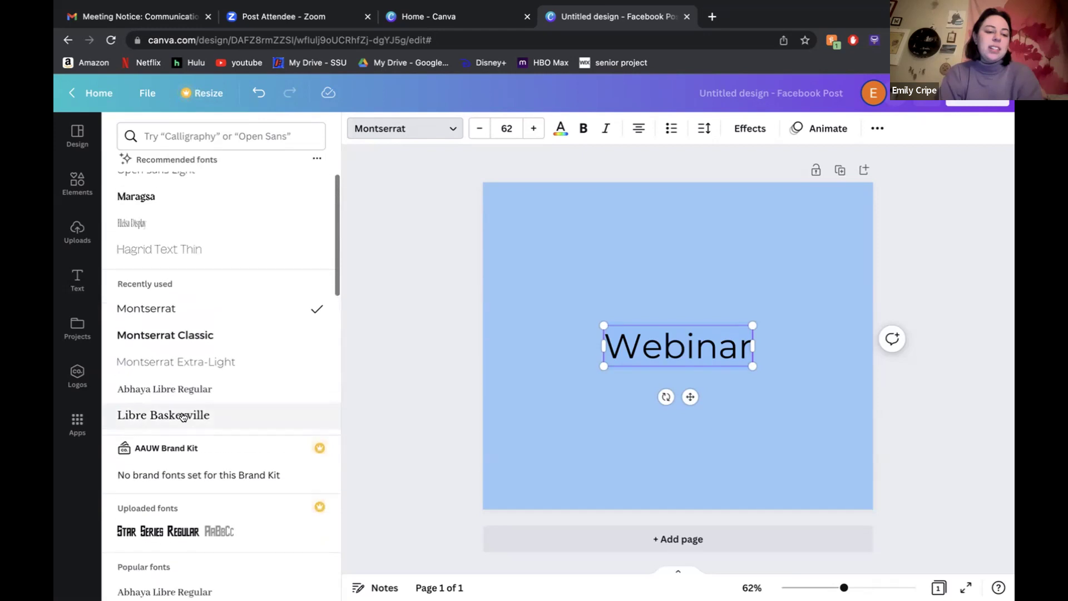
pyautogui.click(190, 334)
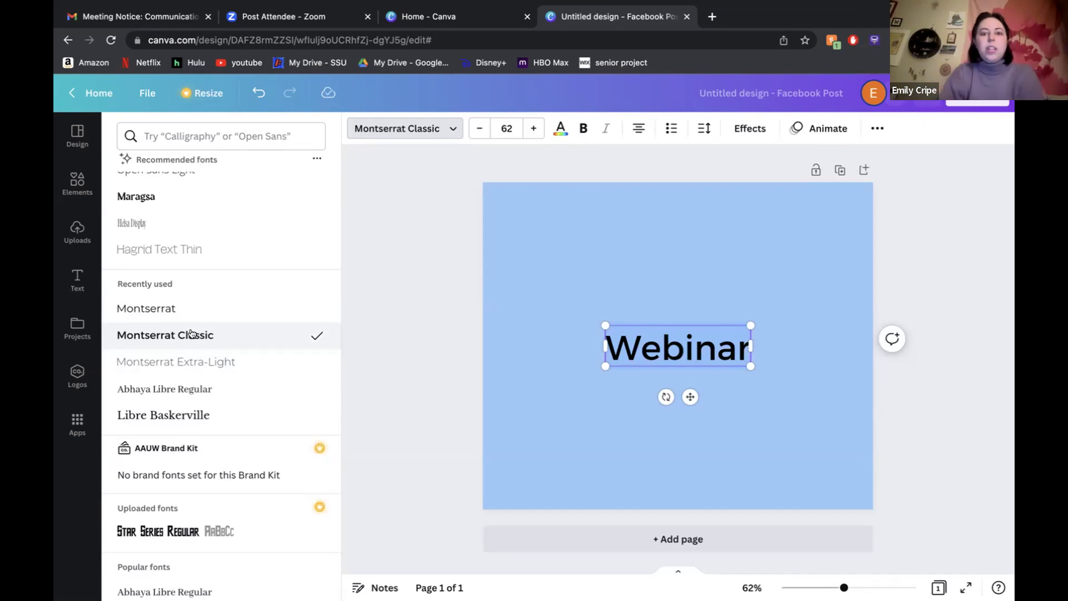
pyautogui.scroll(1, 191, 332)
pyautogui.scroll(-1, 192, 332)
pyautogui.scroll(-4, 191, 332)
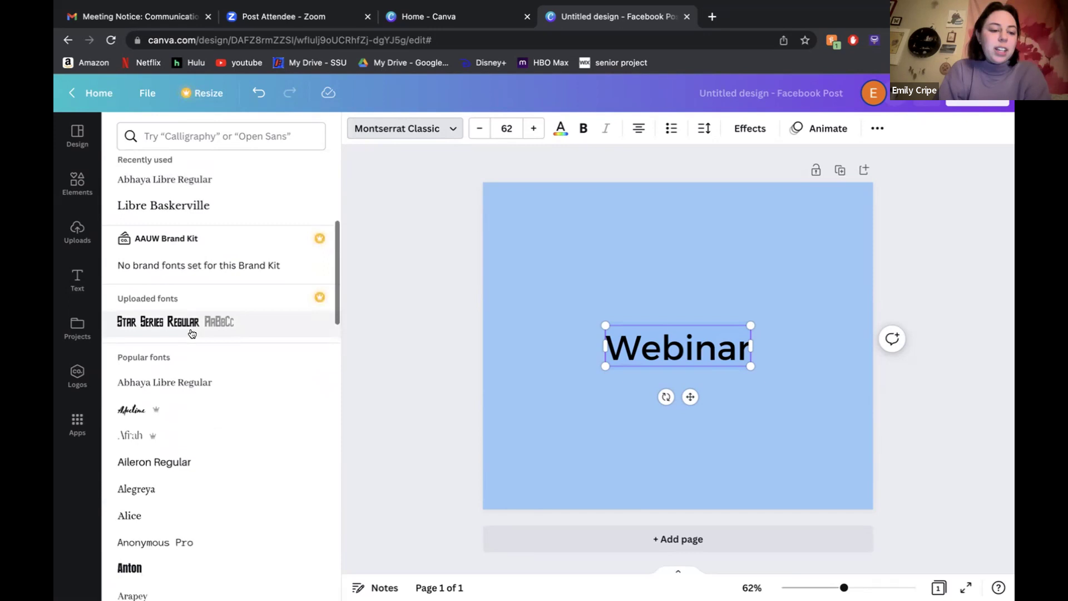
pyautogui.scroll(-2, 220, 409)
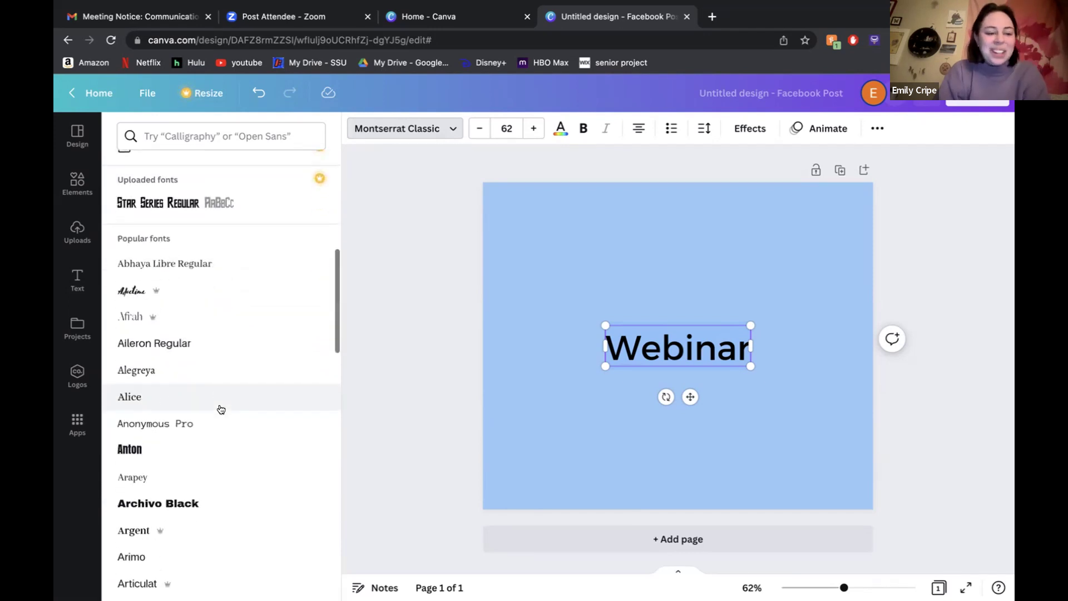
pyautogui.scroll(-3, 221, 410)
pyautogui.scroll(6, 221, 409)
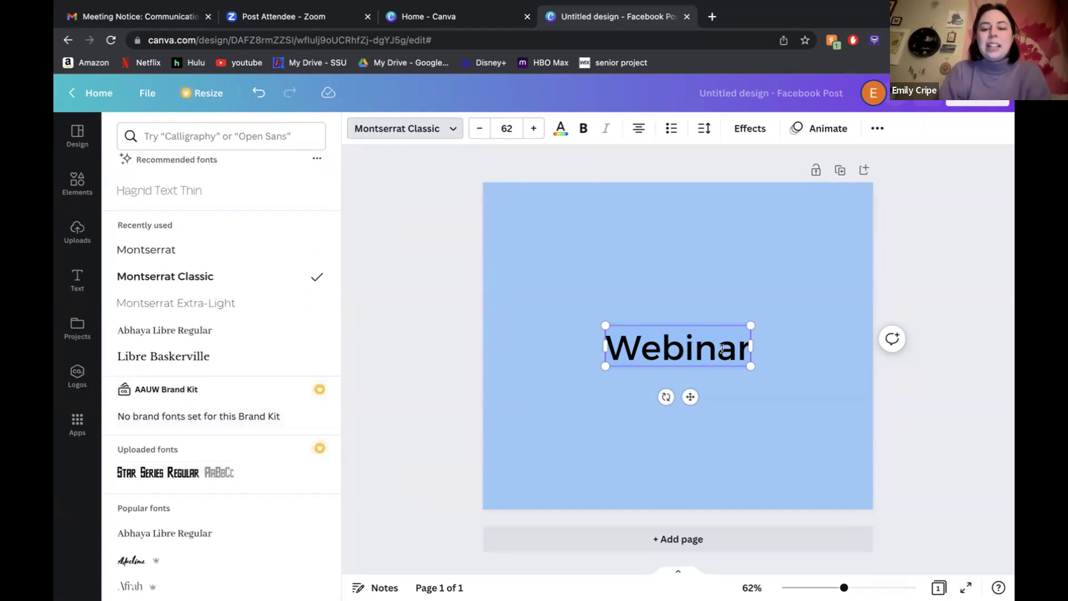
pyautogui.moveTo(702, 321); pyautogui.dragTo(669, 232)
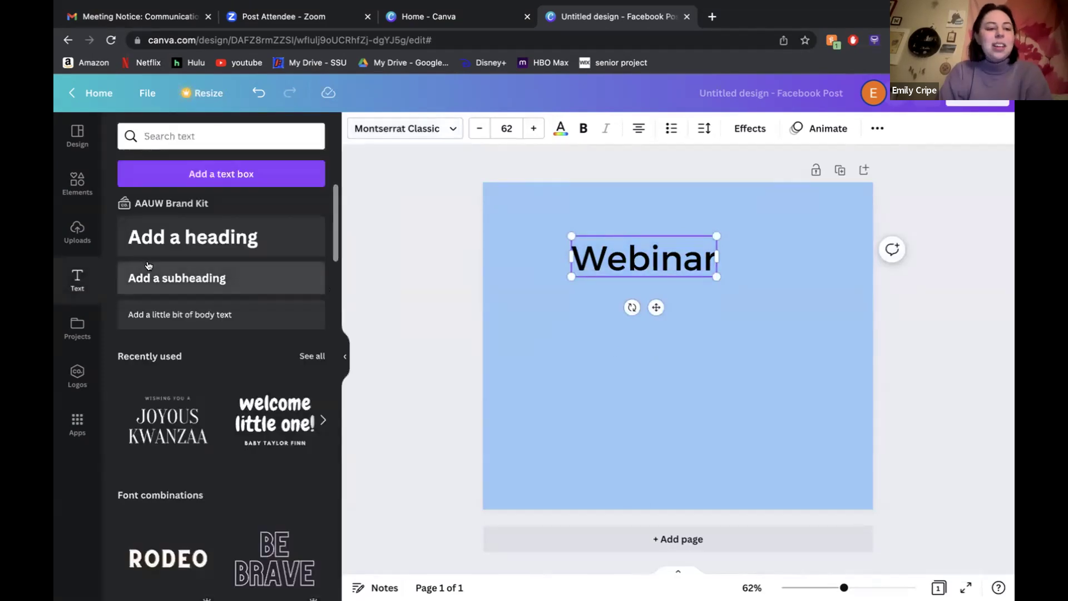
# Search the elements for "frames" and show the full set of frame shapes
pyautogui.click(78, 180)
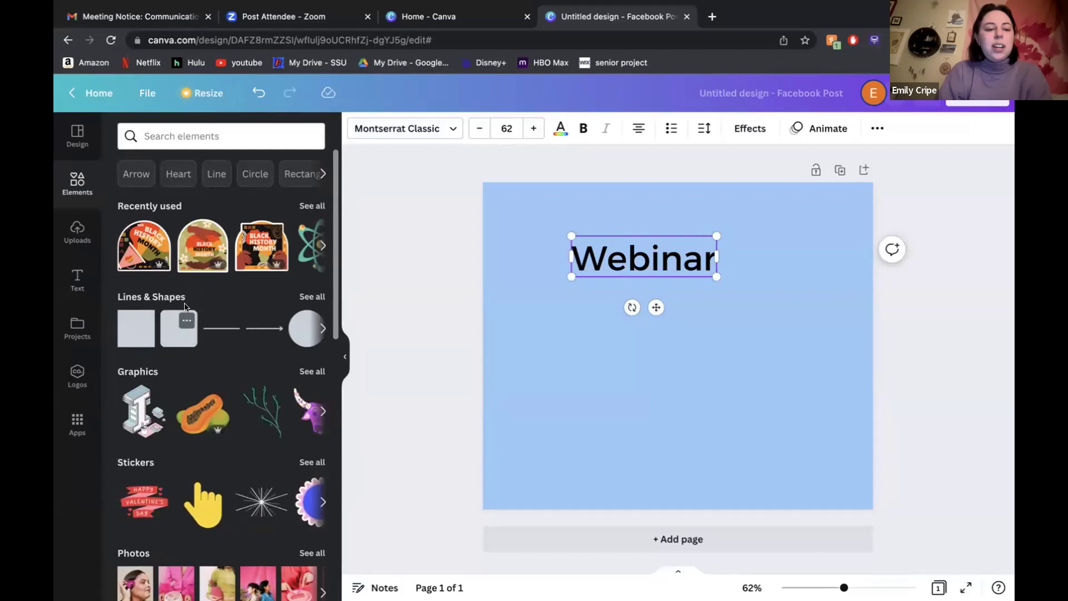
pyautogui.click(269, 139)
pyautogui.write('frames')
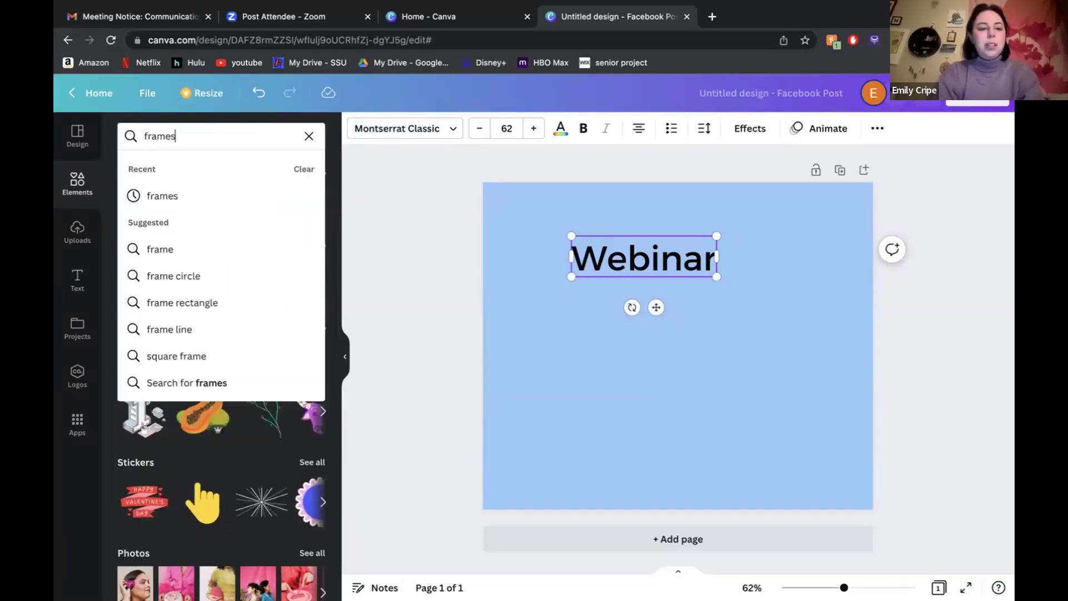
pyautogui.press('Return')
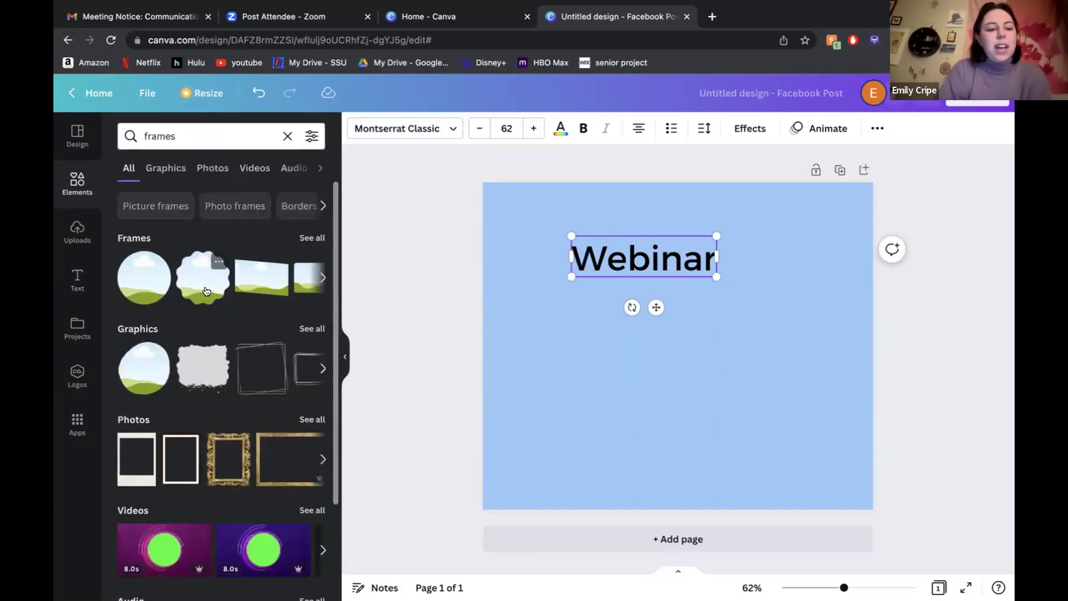
pyautogui.click(321, 276)
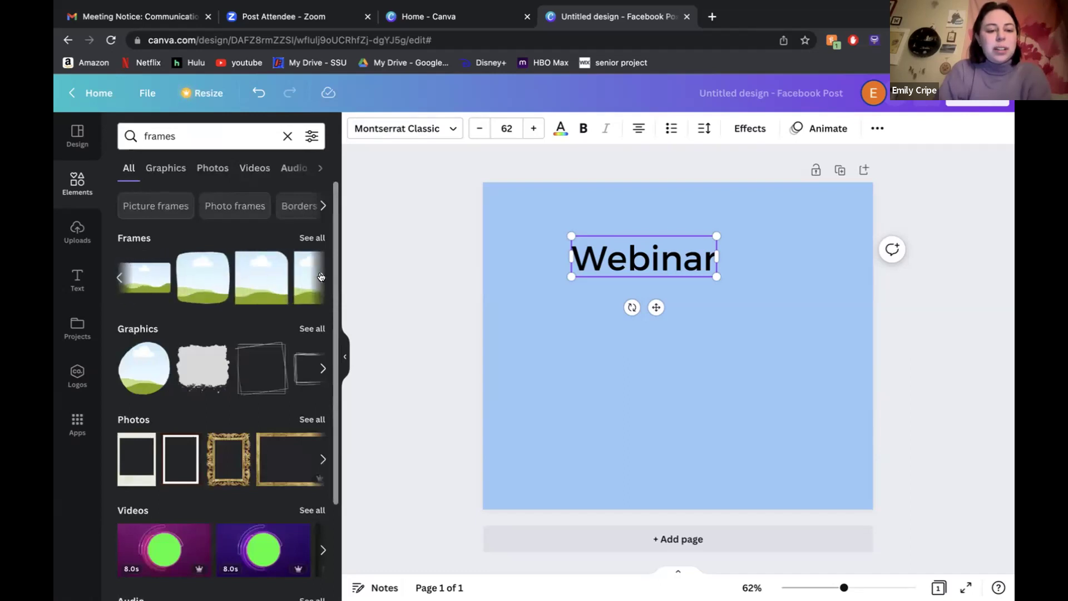
pyautogui.click(321, 276)
pyautogui.click(321, 276)
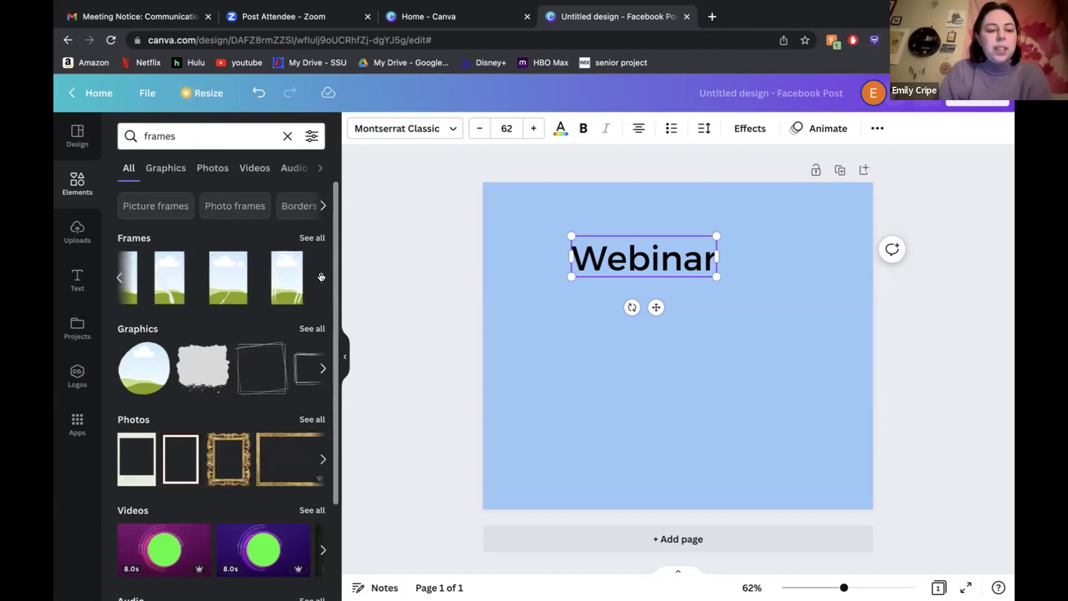
pyautogui.click(311, 242)
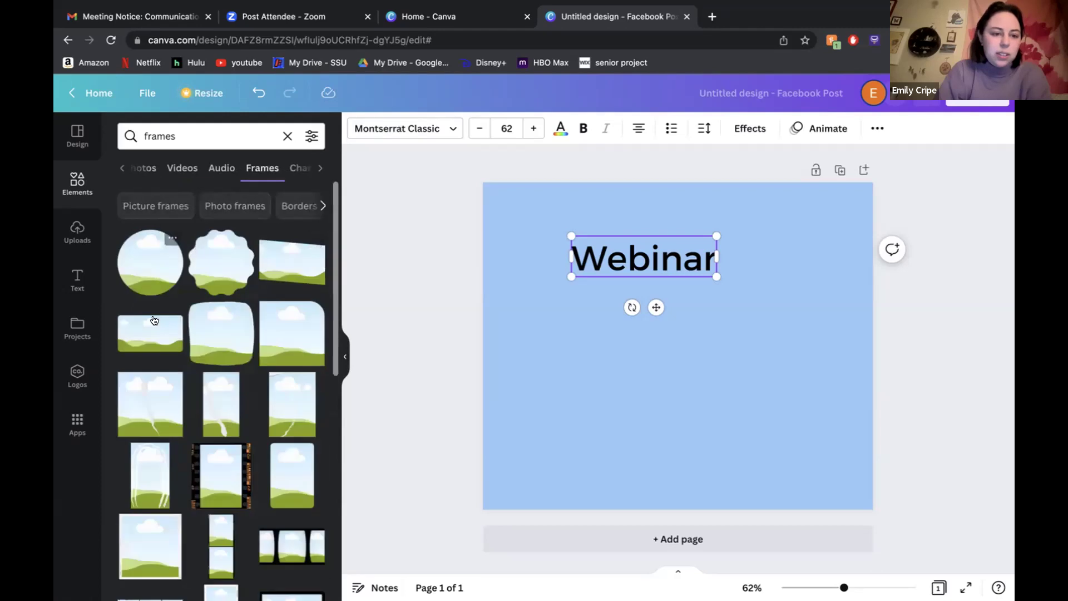
# Add the laptop-shaped frame from the frame results to the page below the "Webinar" heading
pyautogui.scroll(-5, 196, 345)
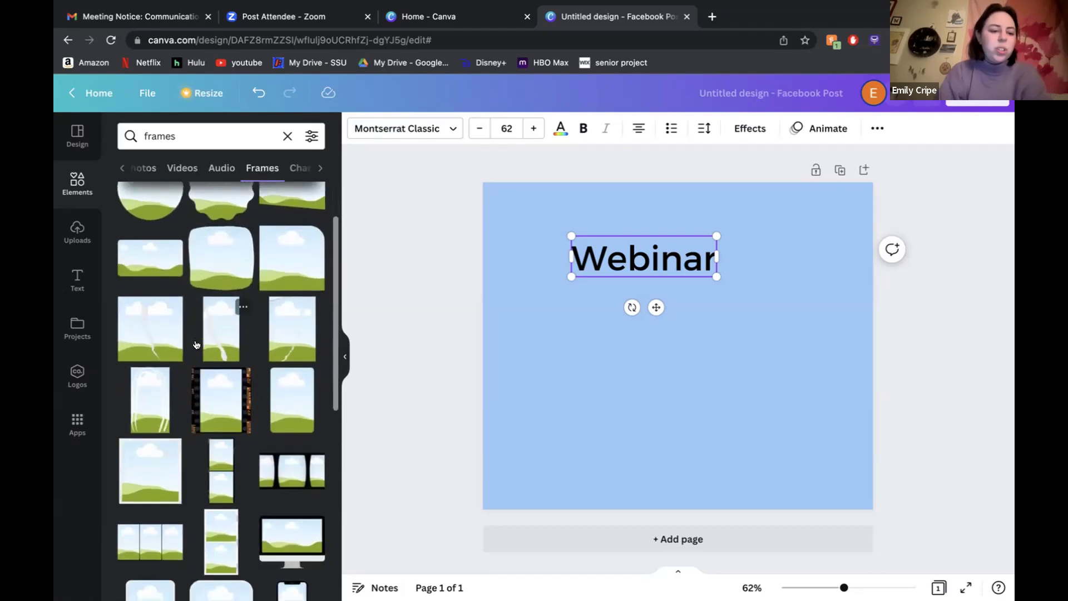
pyautogui.scroll(-5, 196, 344)
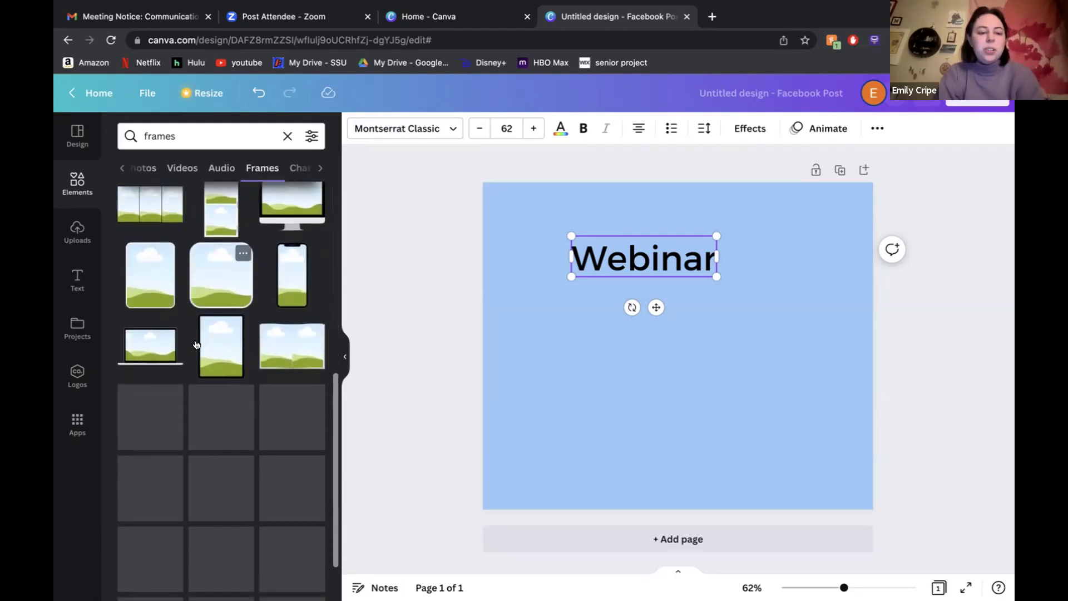
pyautogui.scroll(1, 196, 345)
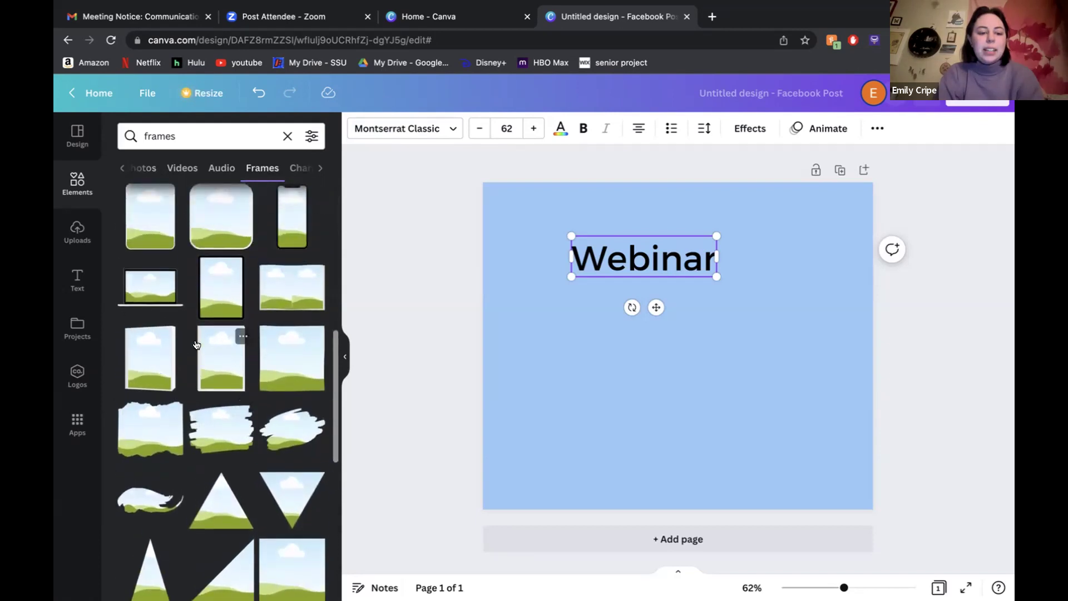
pyautogui.click(153, 288)
pyautogui.moveTo(679, 368); pyautogui.dragTo(678, 372)
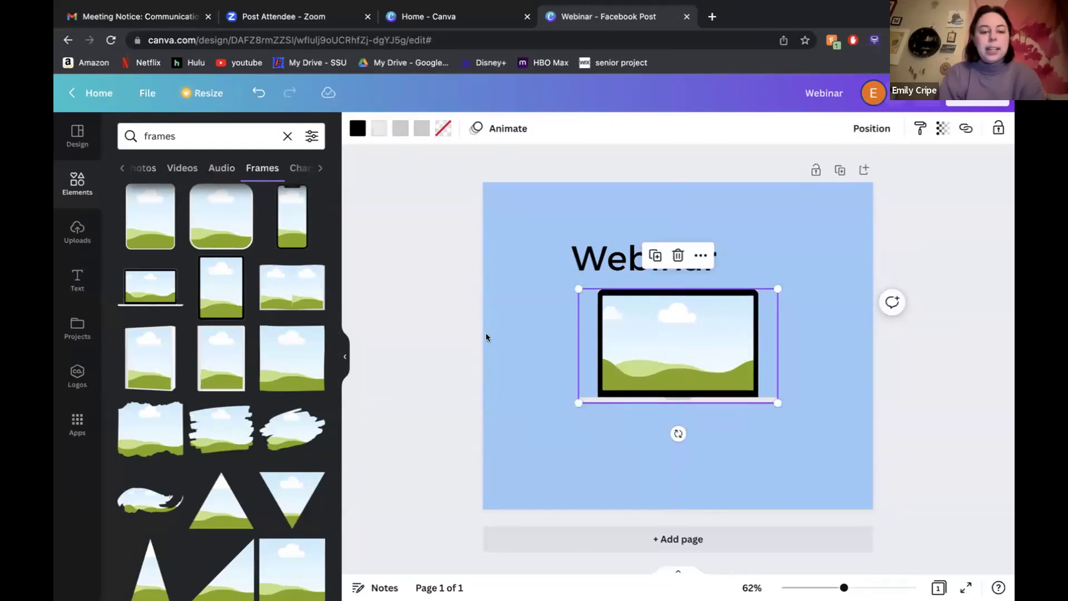
pyautogui.click(411, 328)
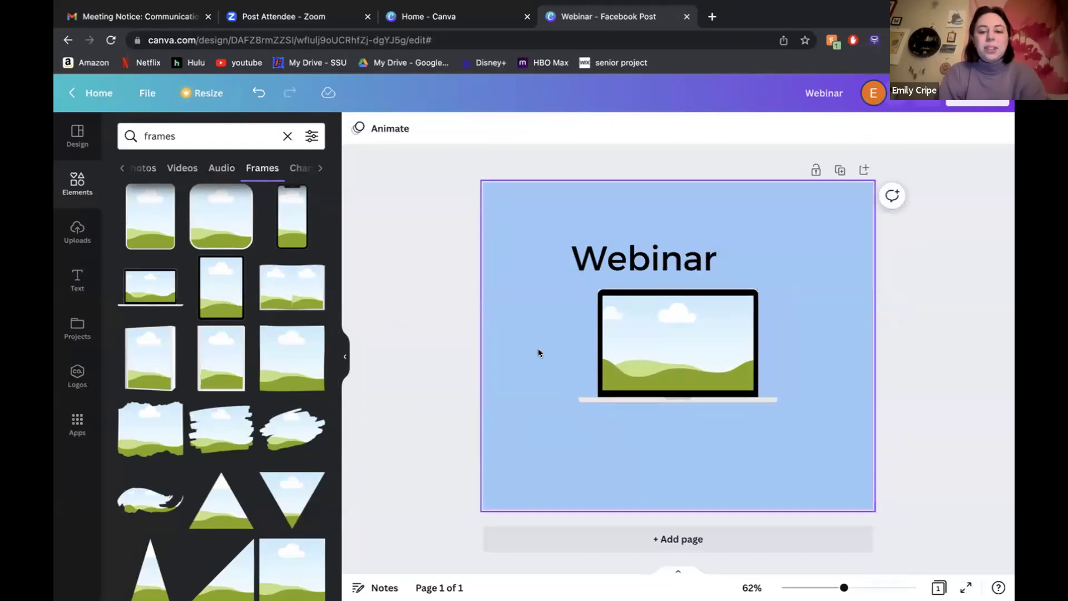
# Fill the laptop frame with the uploaded photo of a woman with outstretched arms behind stacks of black racks
pyautogui.click(77, 227)
pyautogui.scroll(-3, 233, 393)
pyautogui.scroll(3, 233, 394)
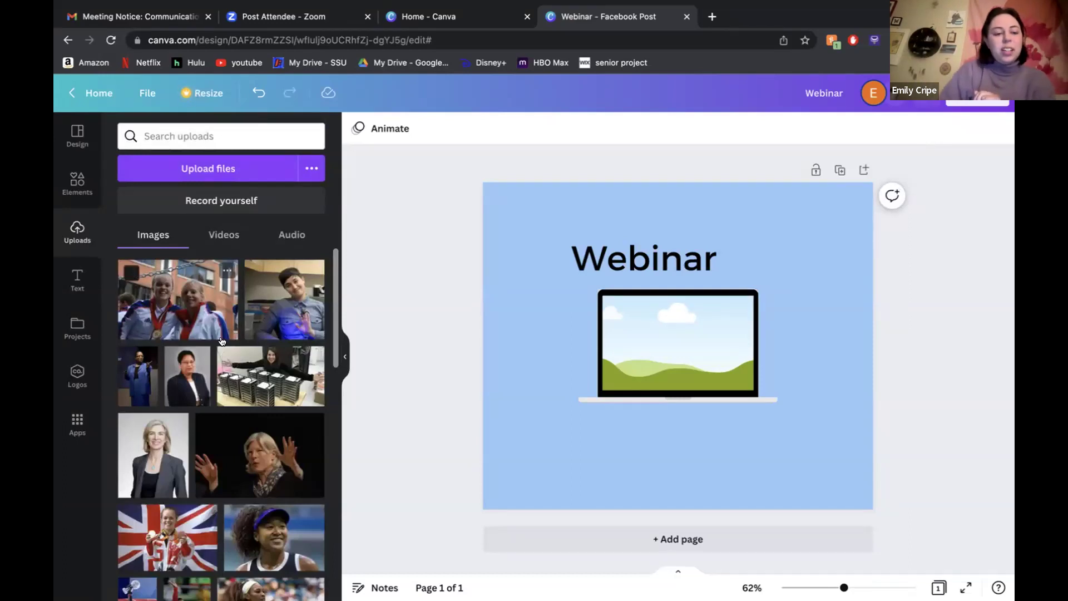
pyautogui.scroll(-6, 220, 347)
pyautogui.scroll(-5, 217, 341)
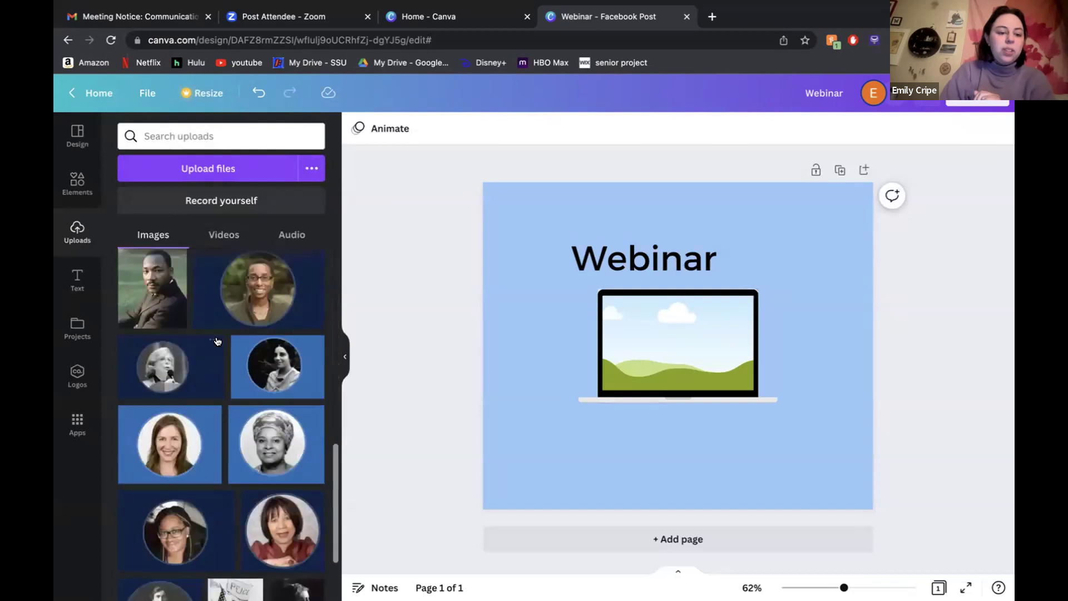
pyautogui.scroll(8, 217, 341)
pyautogui.scroll(3, 217, 341)
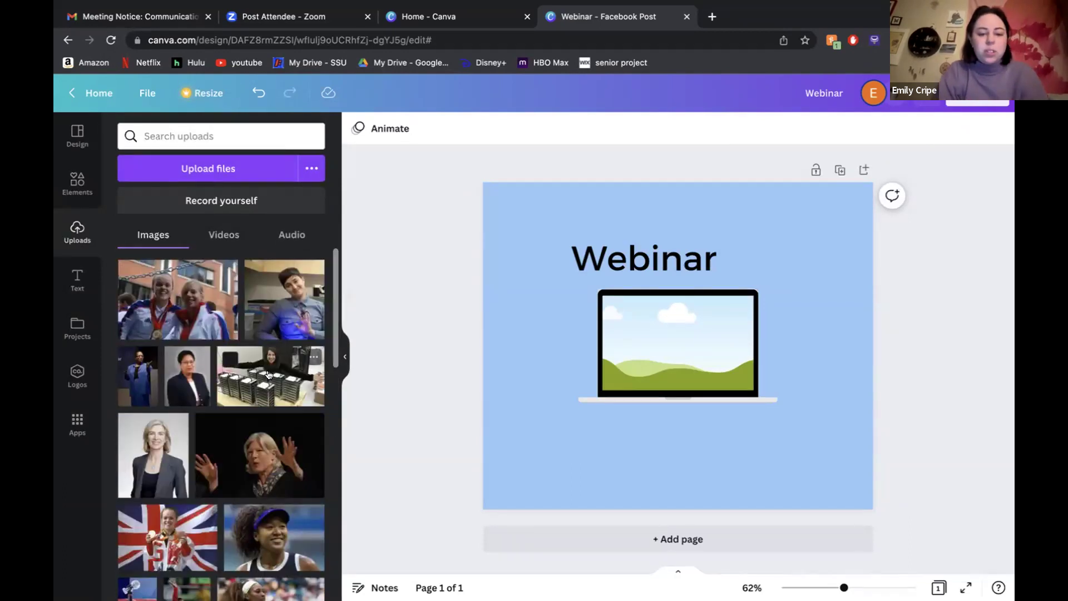
pyautogui.moveTo(322, 371); pyautogui.dragTo(389, 362)
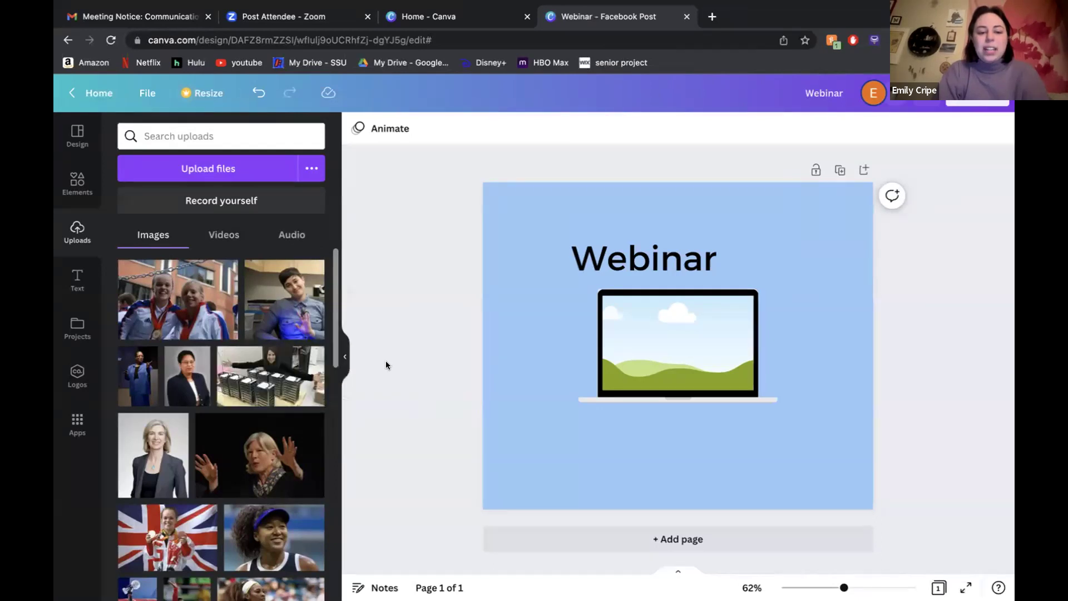
pyautogui.moveTo(647, 338); pyautogui.dragTo(647, 341)
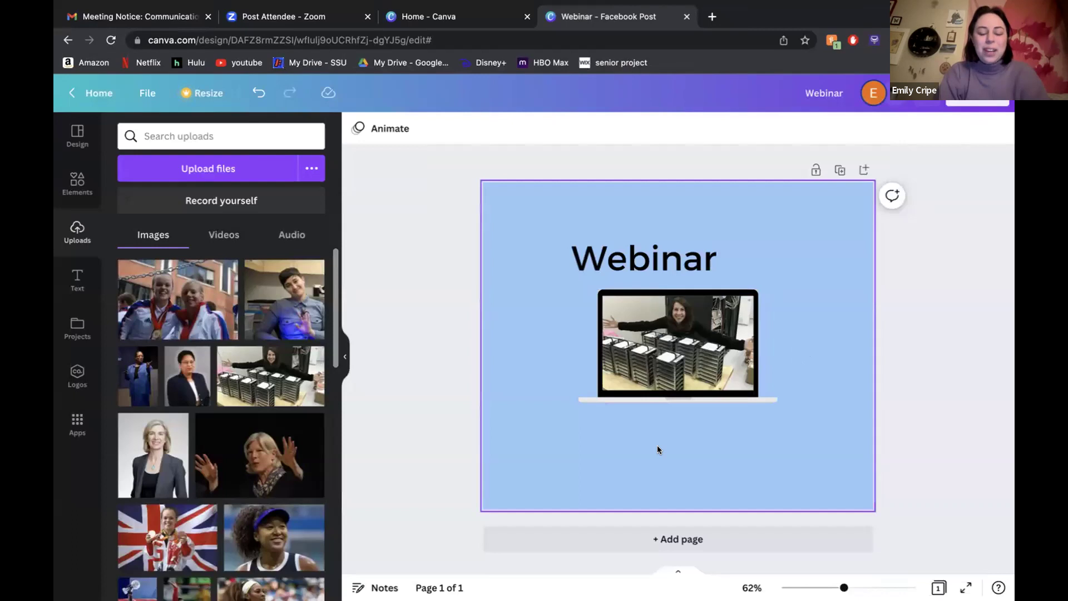
# Try enlarging the photo inside the laptop frame and scale it back to fit the frame's screen
pyautogui.doubleClick(695, 342)
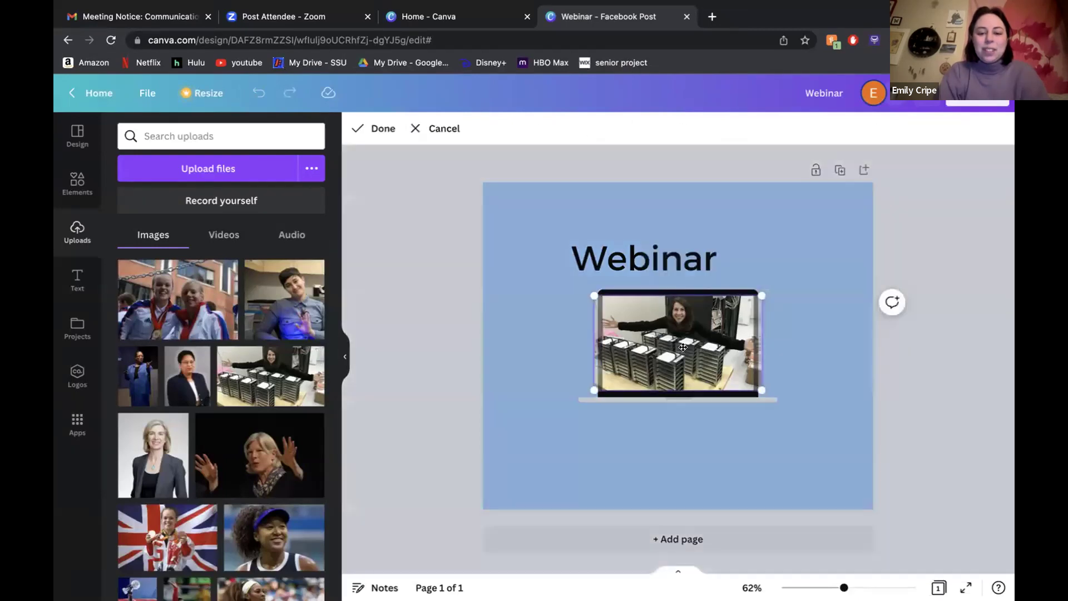
pyautogui.moveTo(760, 288); pyautogui.dragTo(806, 279)
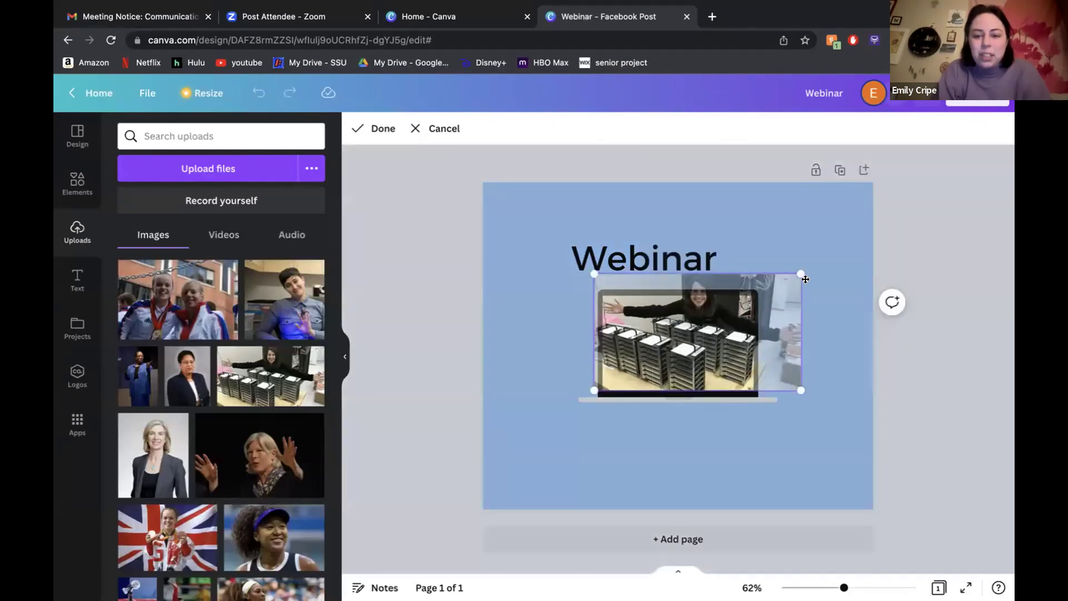
pyautogui.click(625, 434)
pyautogui.doubleClick(685, 339)
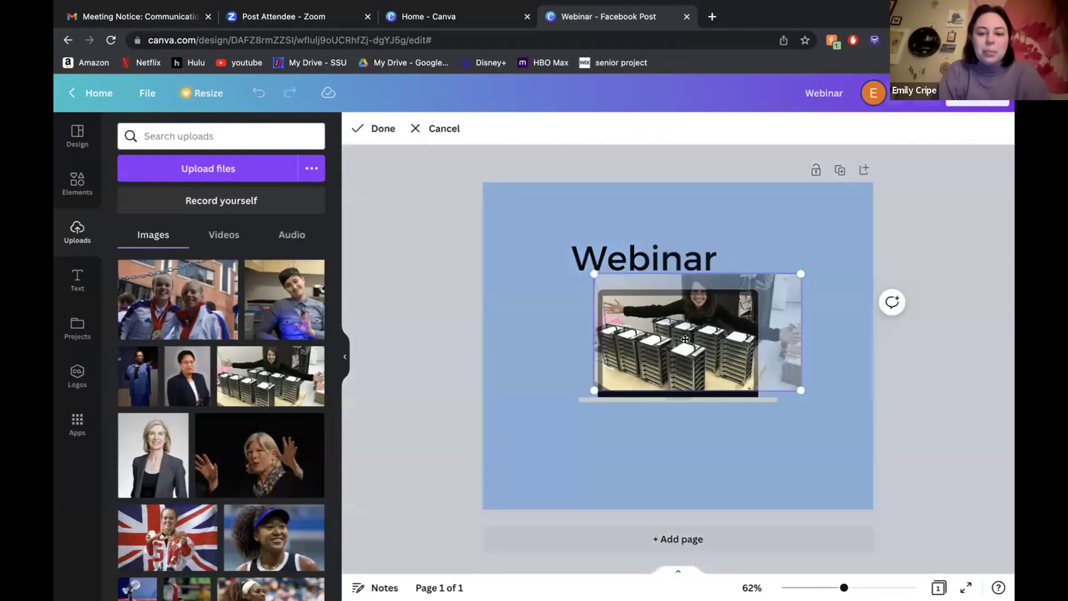
pyautogui.moveTo(798, 271); pyautogui.dragTo(759, 296)
pyautogui.click(806, 374)
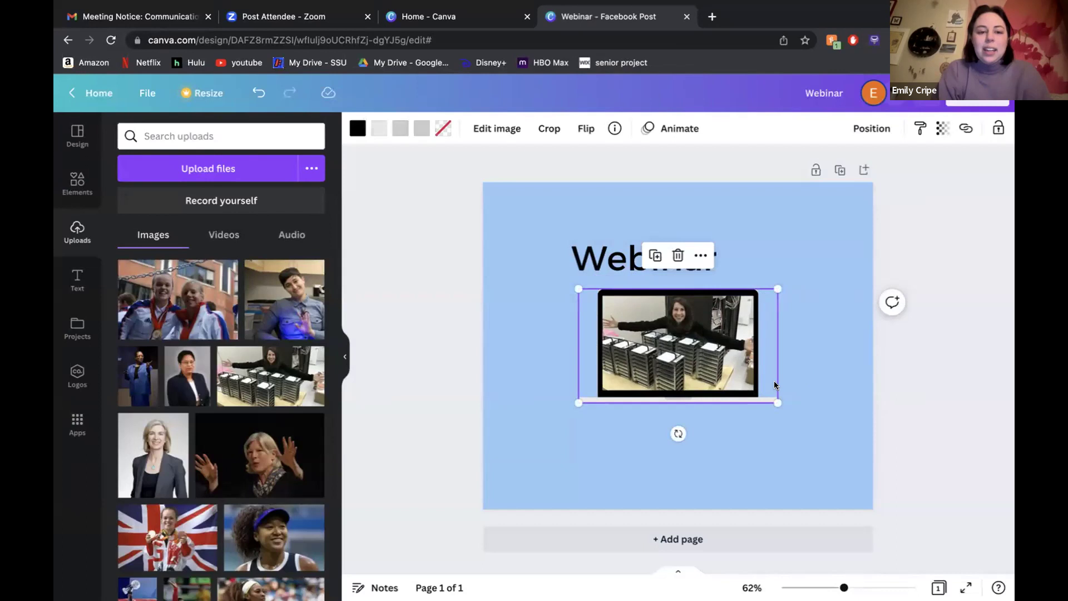
# Try the burnt-orange brand colour on the laptop frame's border and restore it to black
pyautogui.click(358, 128)
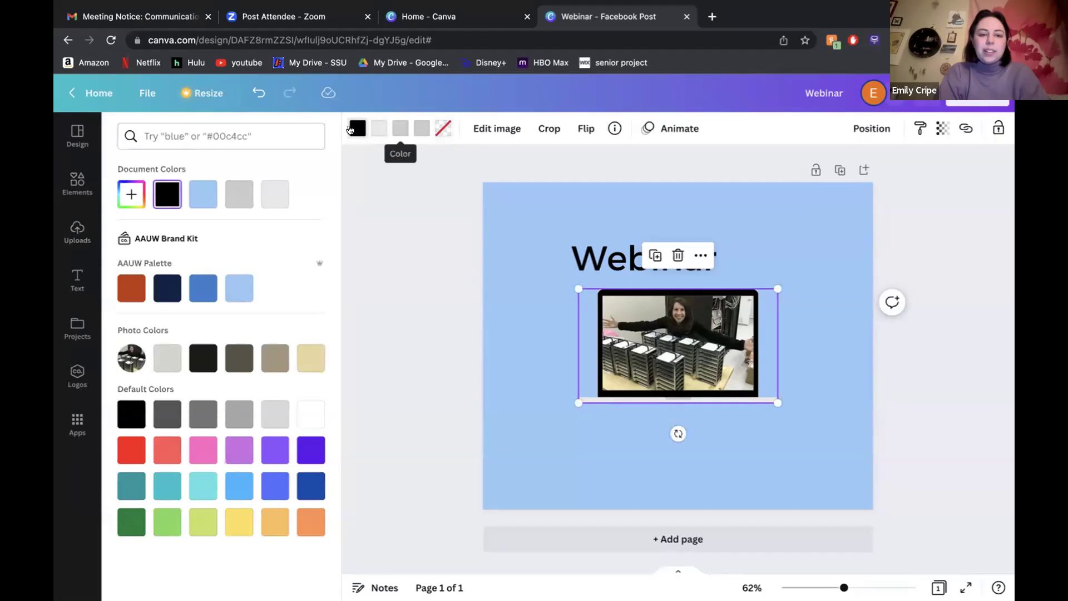
pyautogui.click(132, 285)
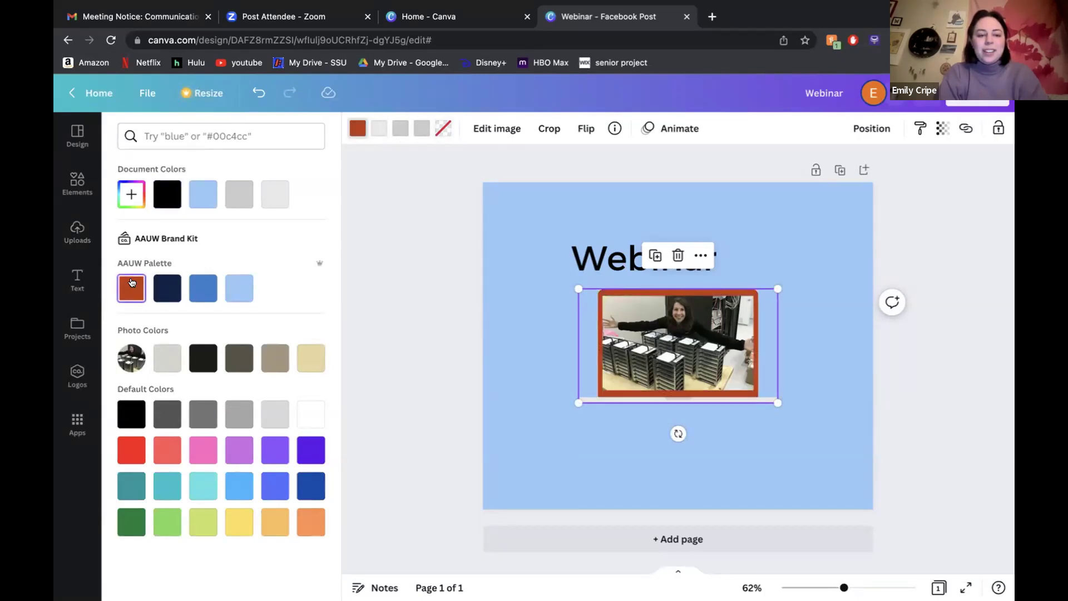
pyautogui.click(172, 204)
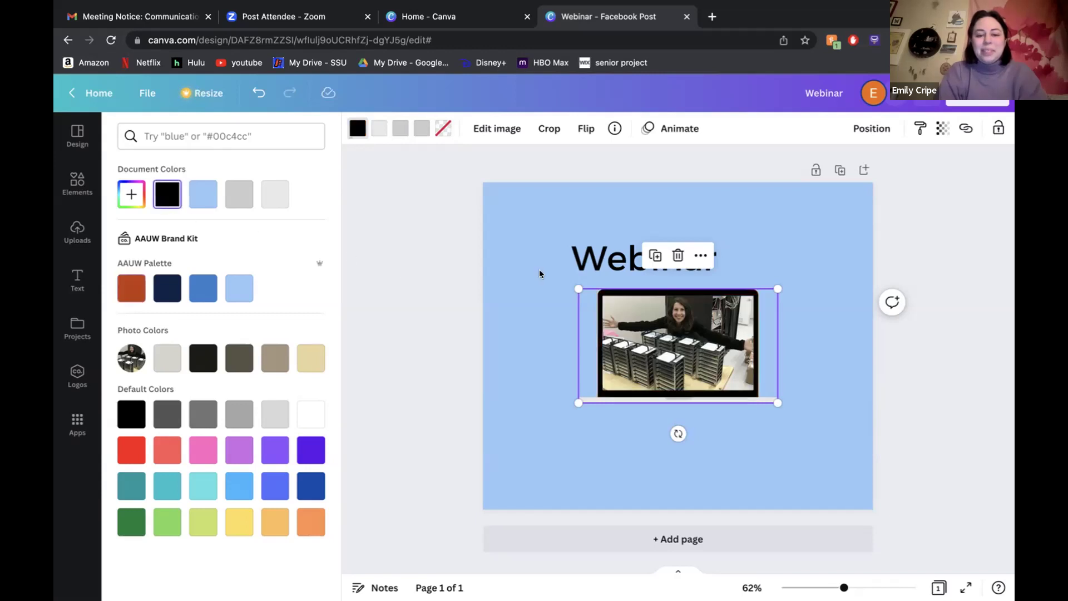
pyautogui.click(519, 325)
pyautogui.click(519, 325)
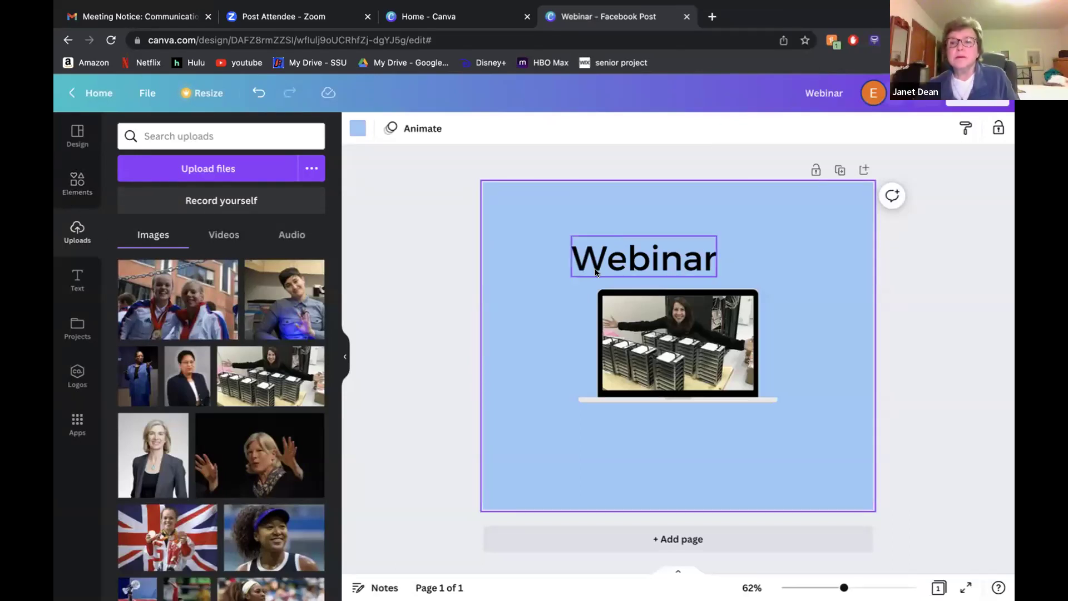
# Move the laptop frame lower on the page, keeping it horizontally centred, and bring the "Webinar" heading down closer above it
pyautogui.moveTo(670, 340); pyautogui.dragTo(670, 385)
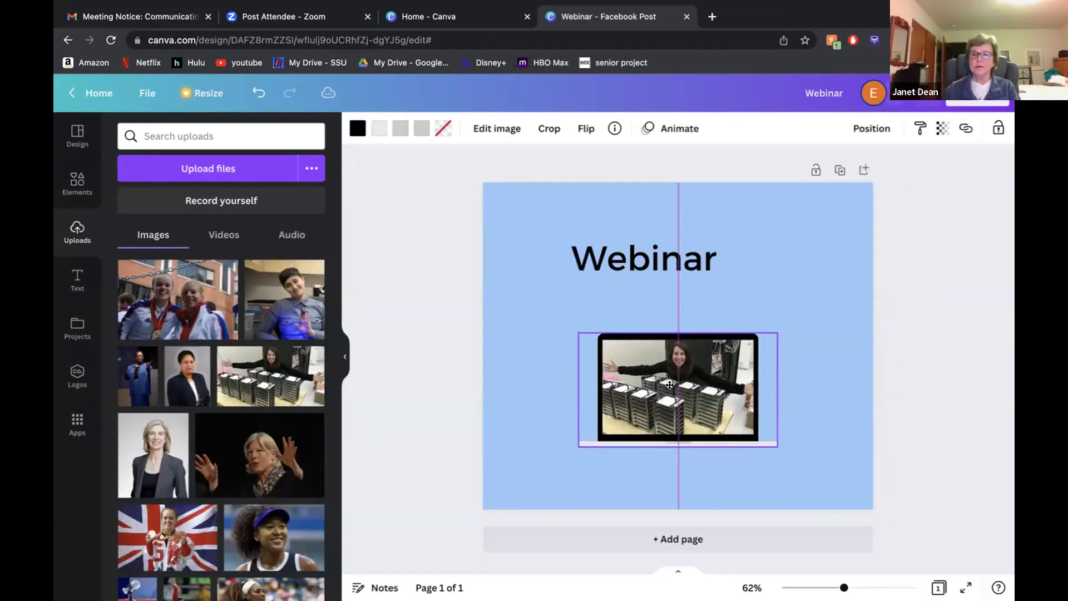
pyautogui.click(634, 262)
pyautogui.moveTo(634, 261); pyautogui.dragTo(616, 287)
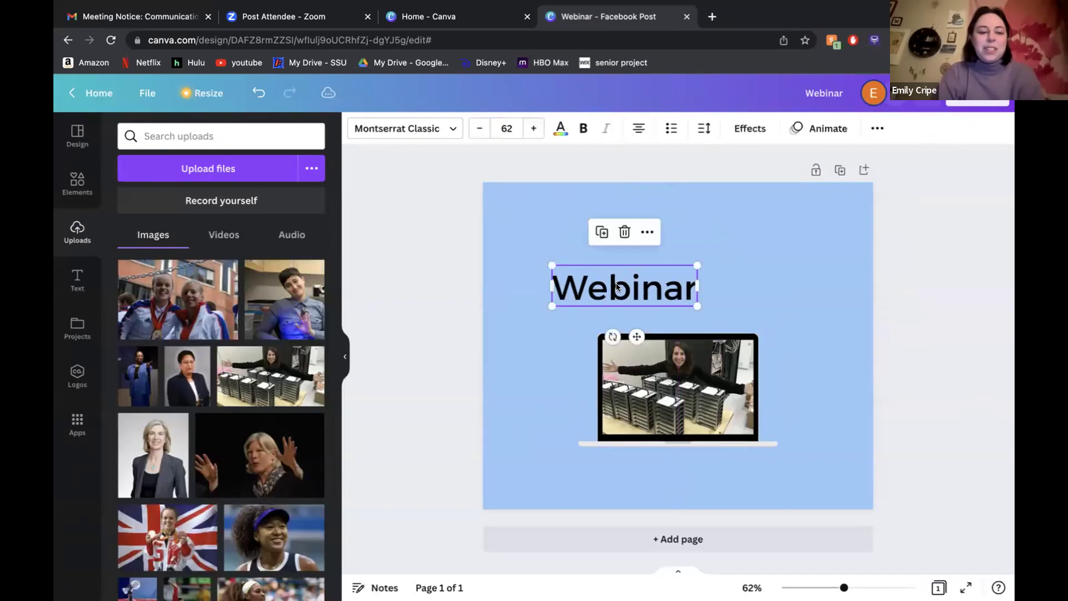
pyautogui.click(438, 317)
# Clear the "frames" search and browse the full collection of lines and shapes in the elements library
pyautogui.click(77, 280)
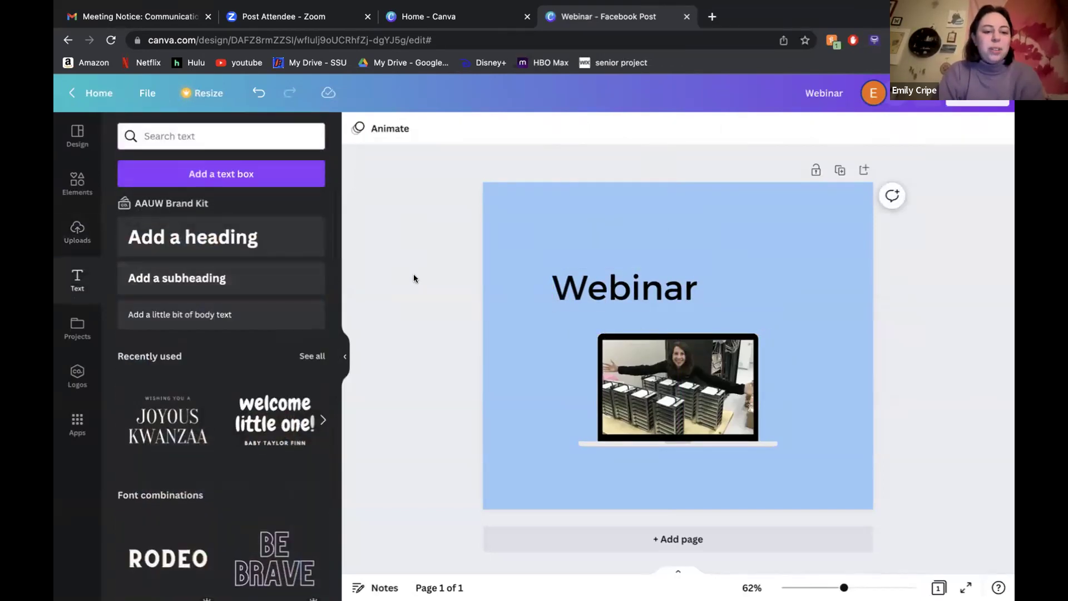
pyautogui.click(72, 236)
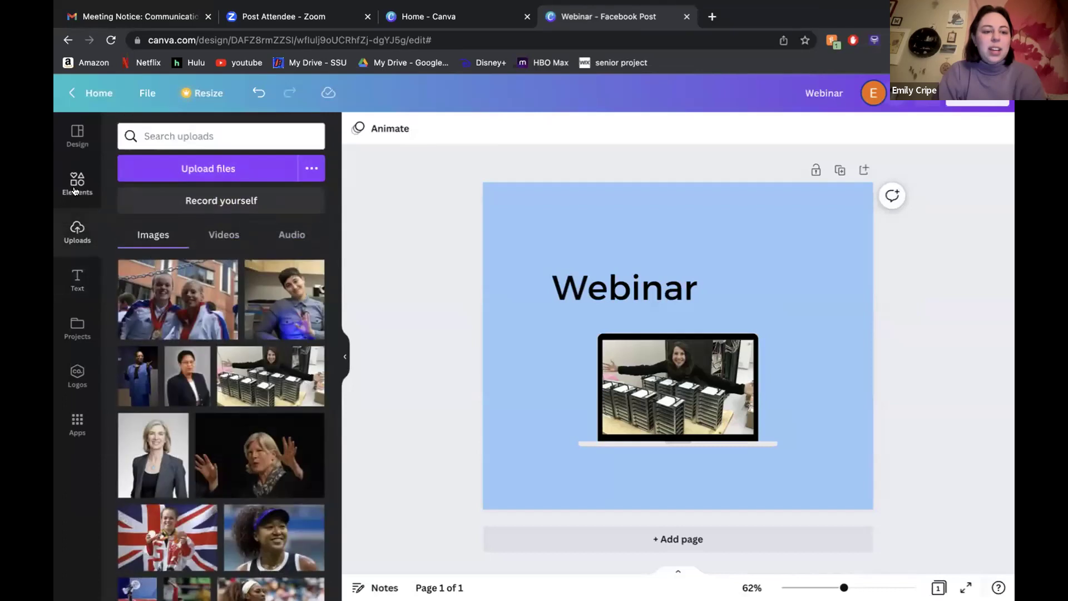
pyautogui.click(78, 180)
pyautogui.click(287, 135)
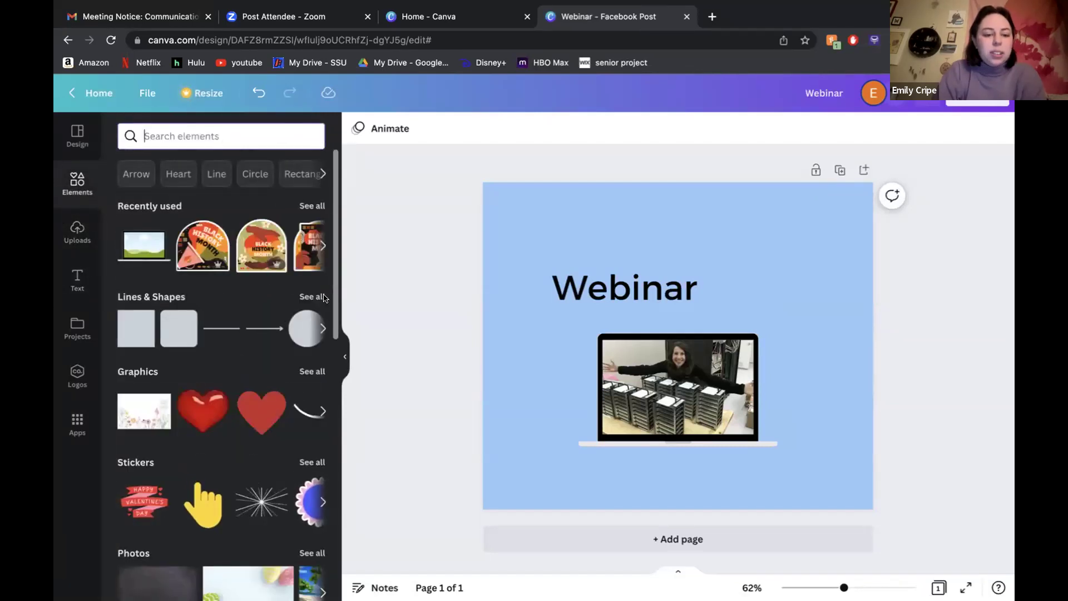
pyautogui.click(305, 298)
pyautogui.scroll(-1, 142, 355)
pyautogui.scroll(1, 142, 355)
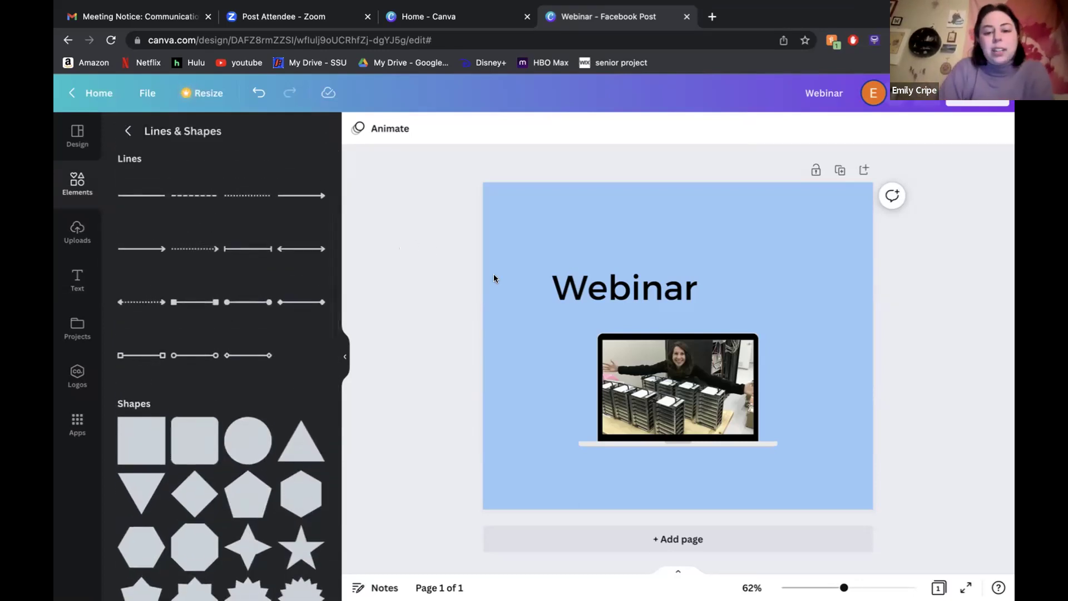
# Move the "Webinar" heading so it sits roughly centred above the laptop frame
pyautogui.click(637, 294)
pyautogui.moveTo(638, 294); pyautogui.dragTo(679, 285)
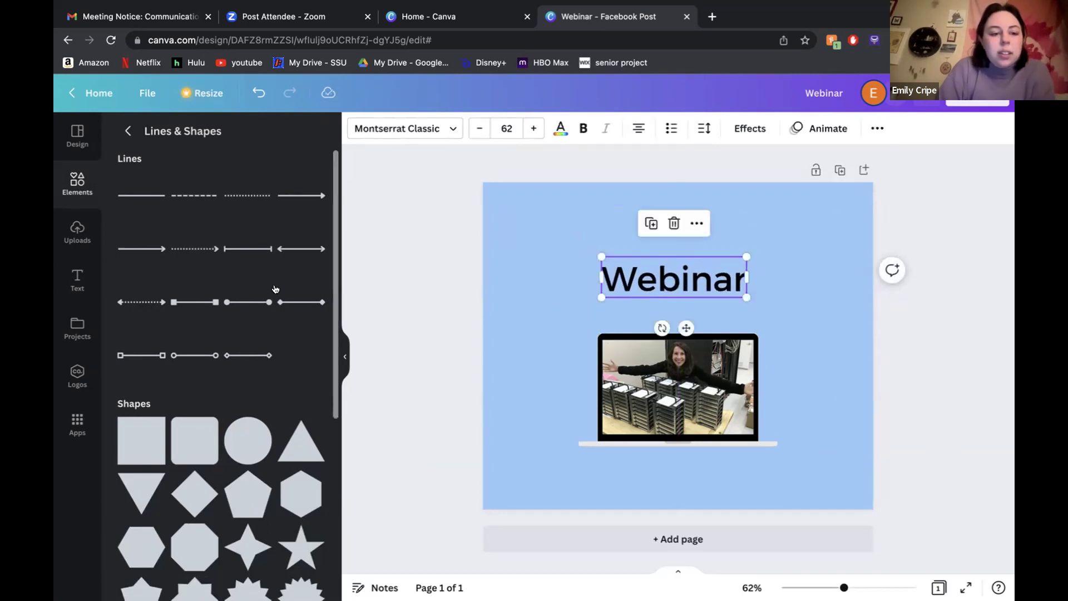
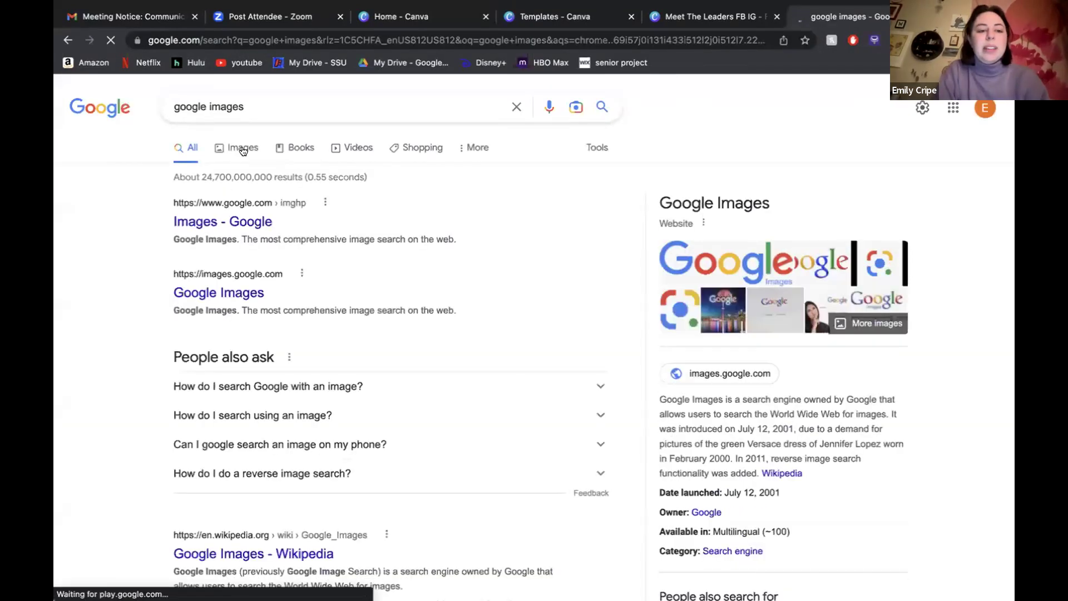
# Show the image results for the Google search "google images" and restrict their usage rights to Creative Commons licenses
pyautogui.click(240, 149)
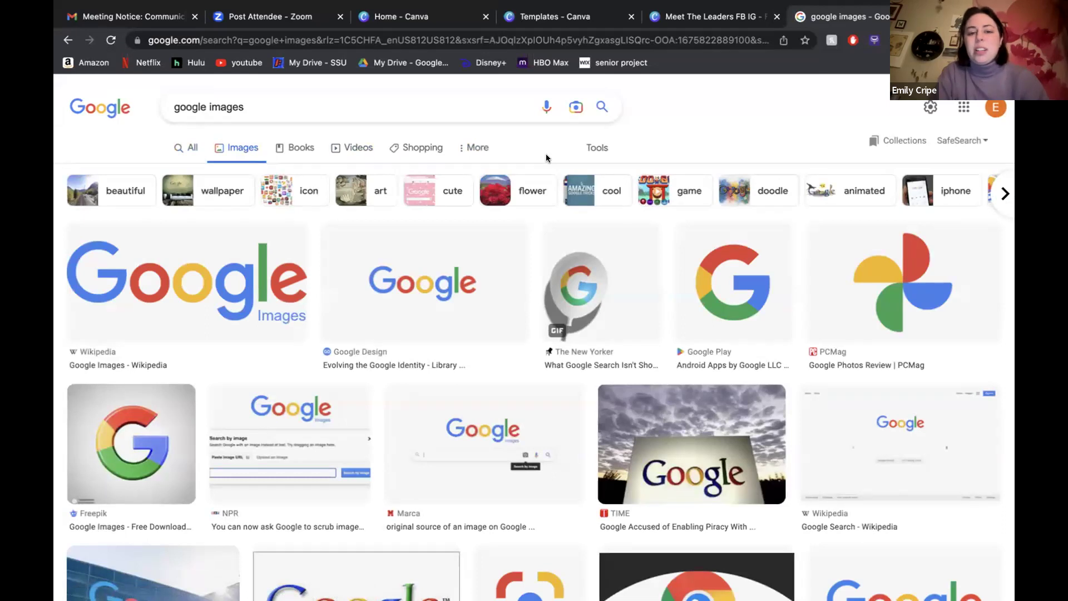
pyautogui.click(598, 144)
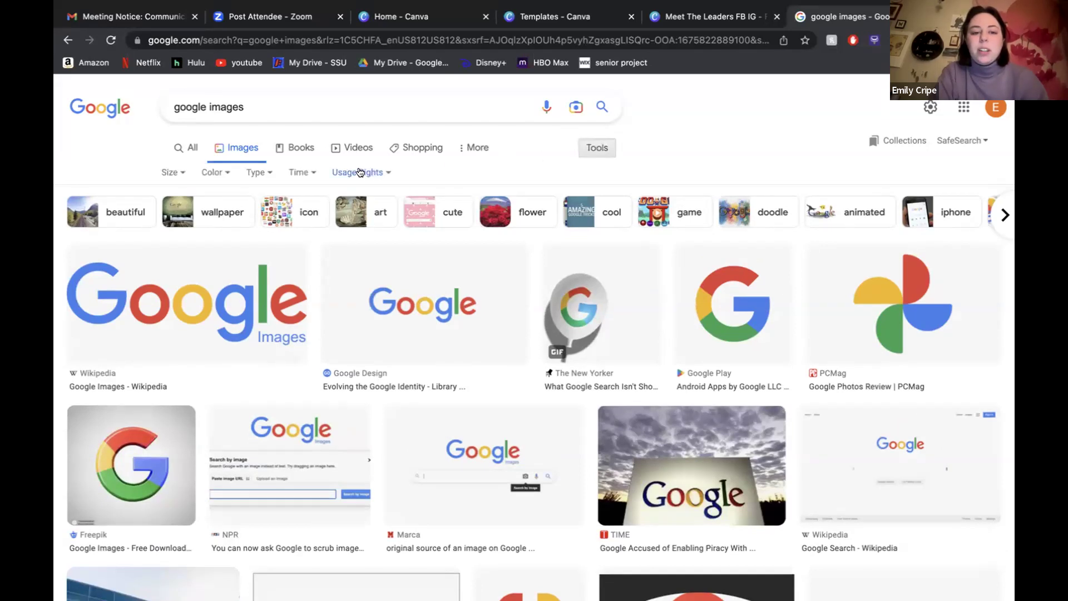
pyautogui.click(387, 172)
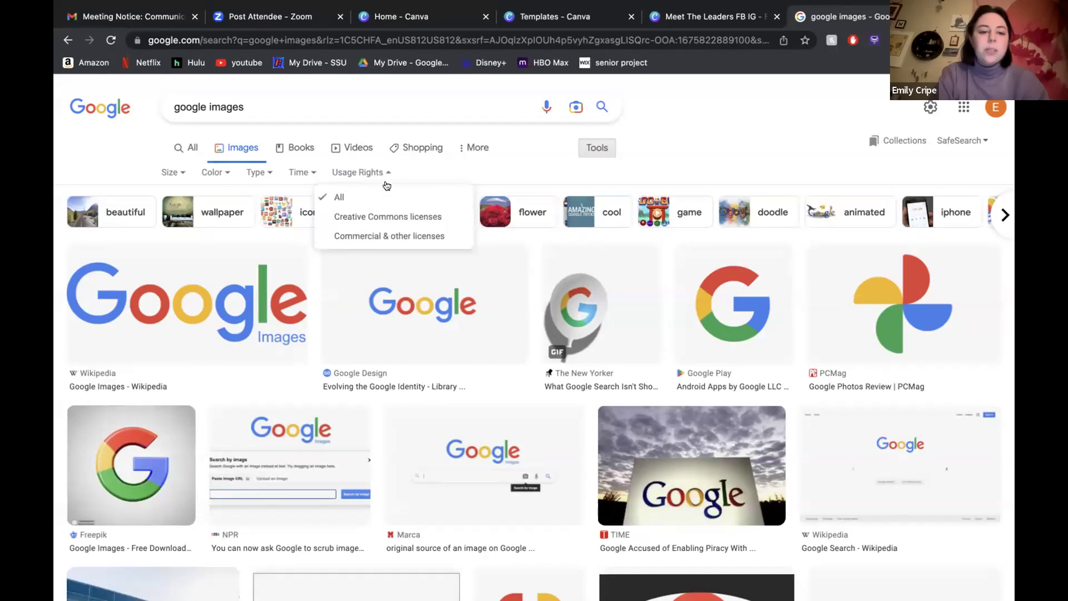
pyautogui.click(386, 218)
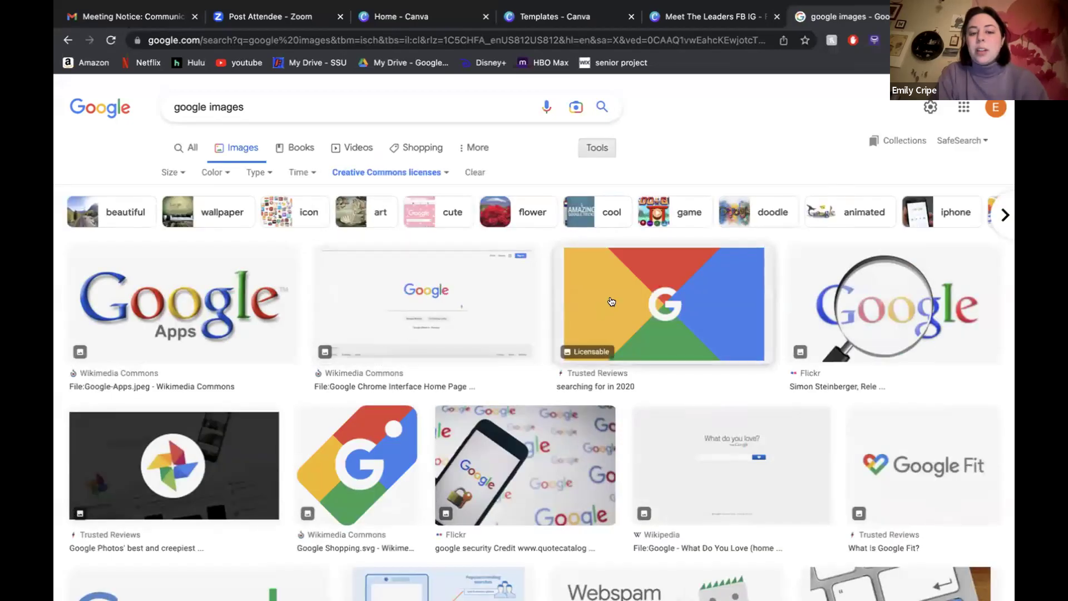
pyautogui.scroll(-6, 610, 302)
pyautogui.scroll(6, 611, 303)
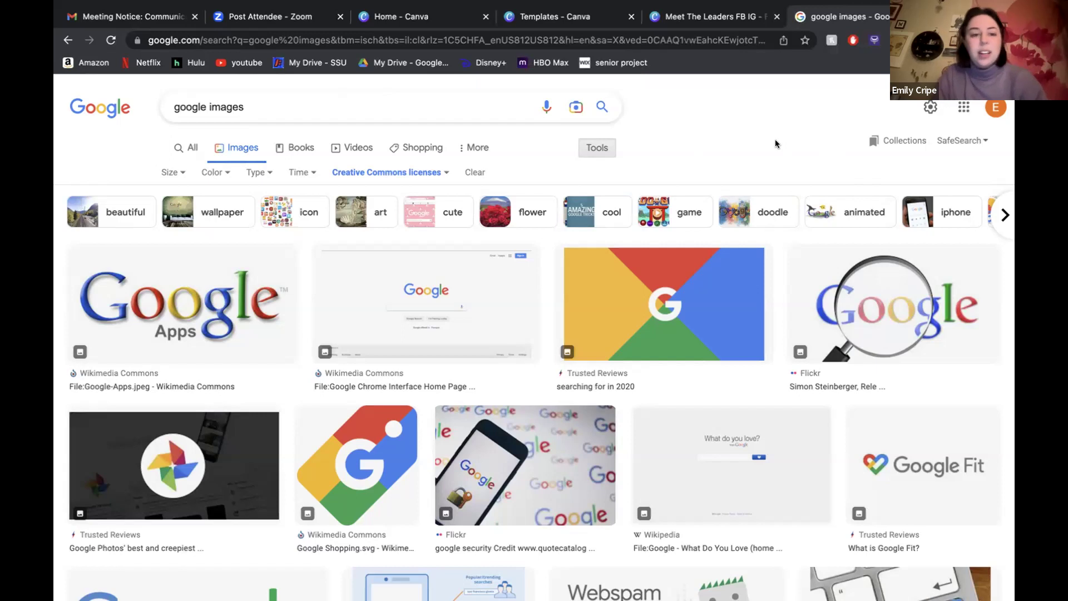
# Clear the "google images" query from the image search
pyautogui.doubleClick(300, 114)
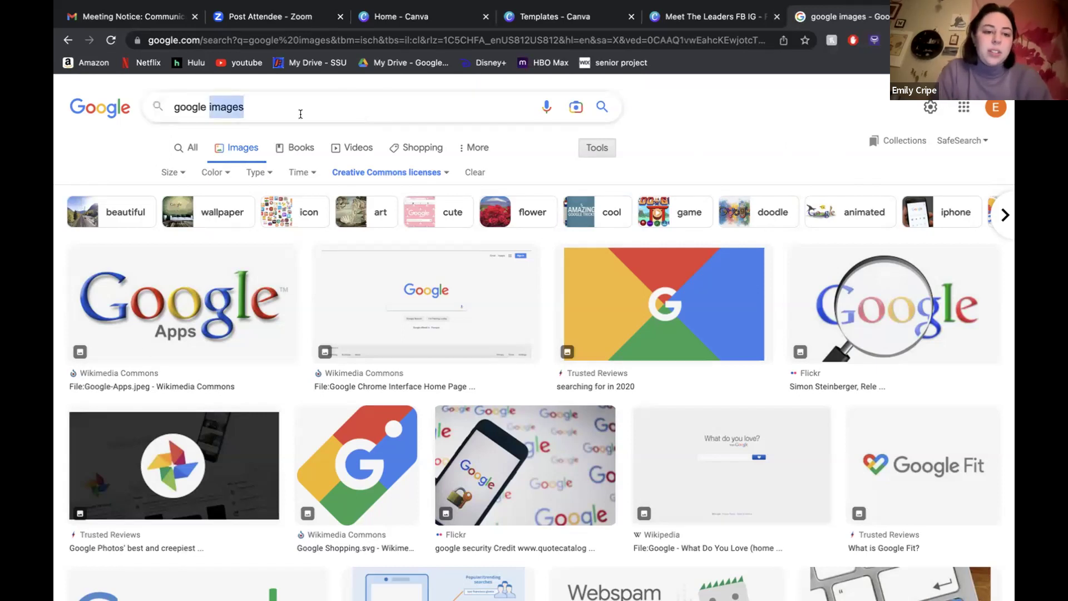
pyautogui.press('BackSpace')
pyautogui.press('BackSpace')
pyautogui.press('BackSpace')
pyautogui.press('BackSpace')
pyautogui.press('BackSpace')
pyautogui.press('BackSpace')
pyautogui.press('BackSpace')
pyautogui.press('BackSpace')
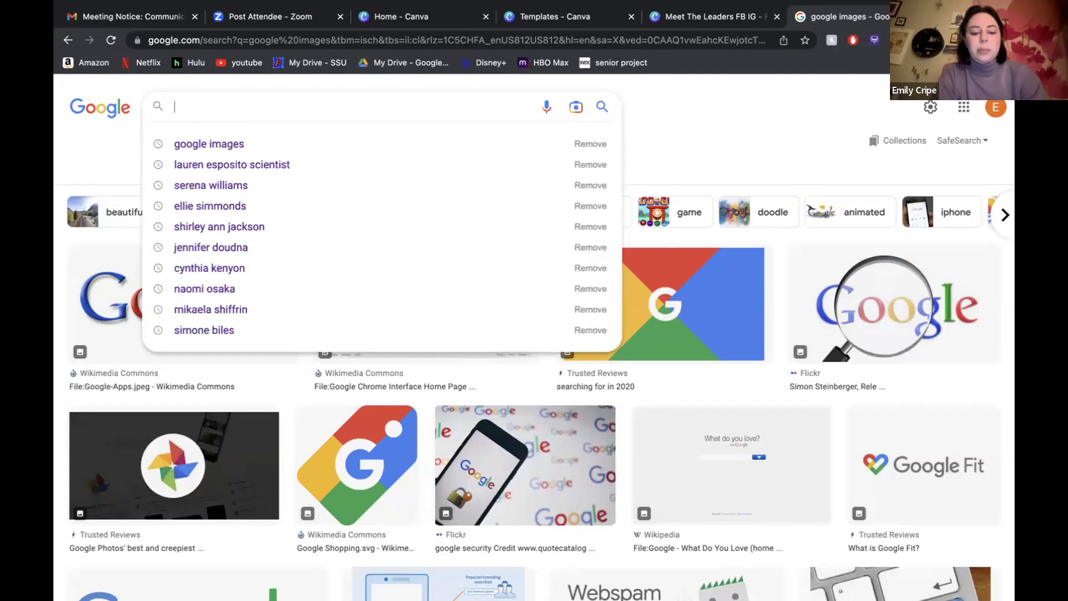
# Enter "valentine" as the image search term and remove it again without running the search
pyautogui.write('valentine')
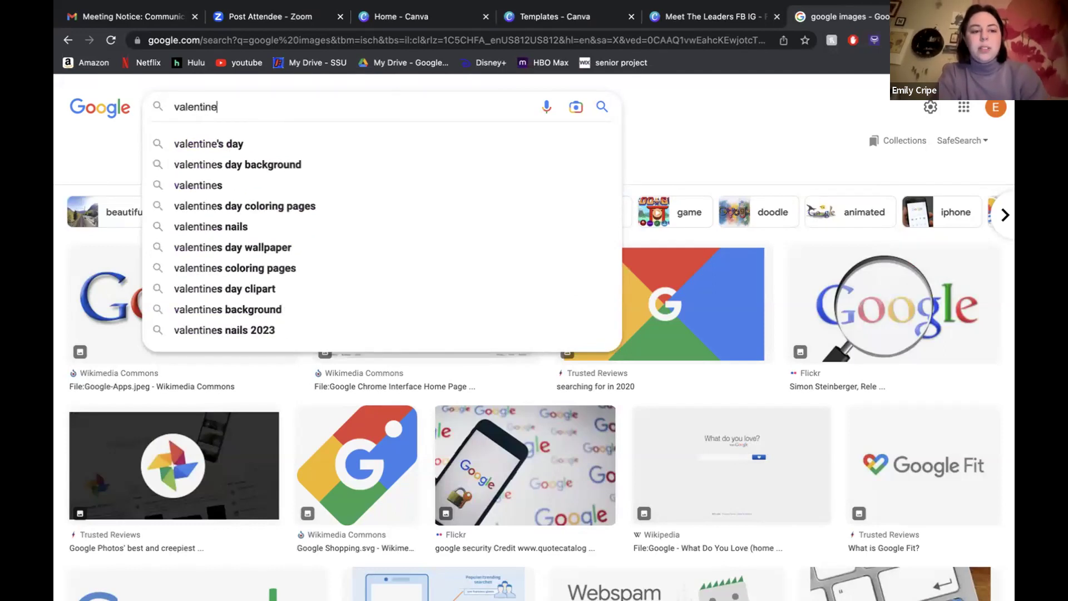
pyautogui.press('BackSpace')
pyautogui.press('BackSpace')
pyautogui.press('BackSpace')
pyautogui.press('BackSpace')
pyautogui.press('BackSpace')
pyautogui.press('BackSpace')
pyautogui.press('BackSpace')
pyautogui.press('BackSpace')
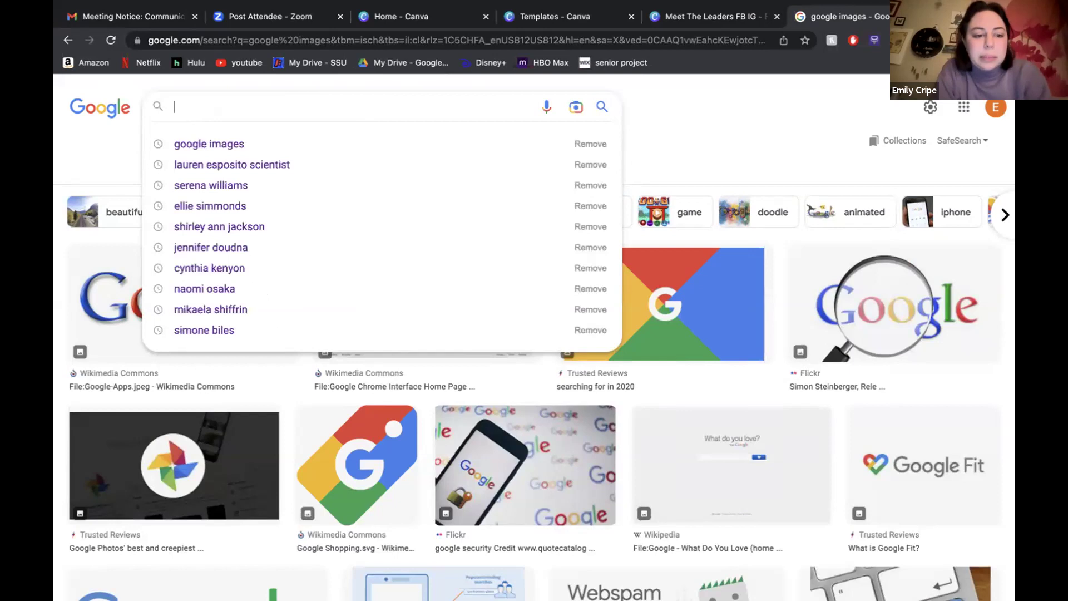
# Search Google Images for "hearts", restrict the usage rights to Creative Commons licenses and look through the filtered images
pyautogui.write('hearts')
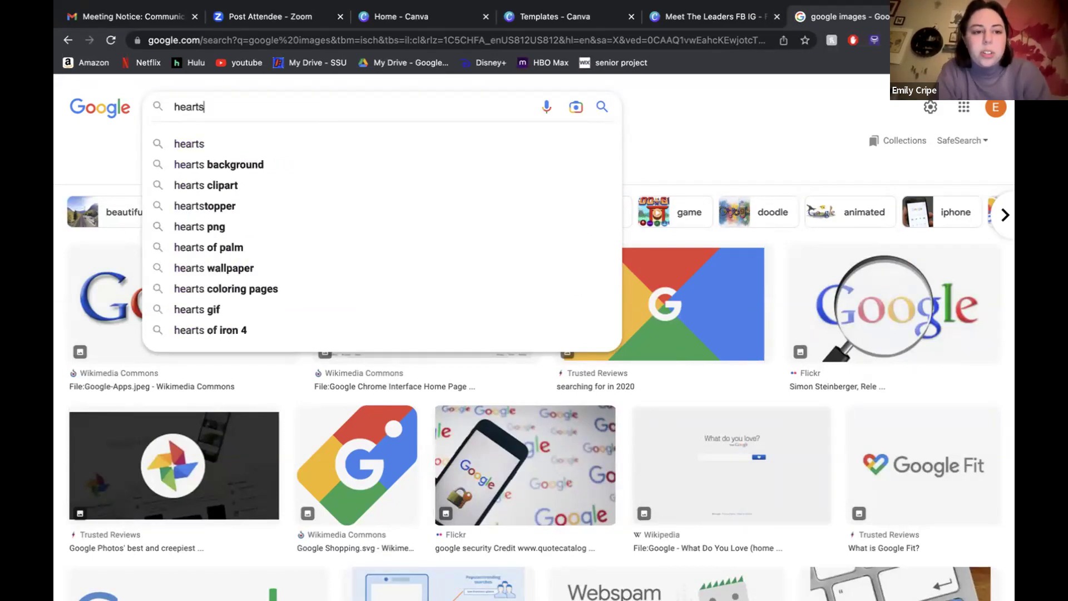
pyautogui.press('Return')
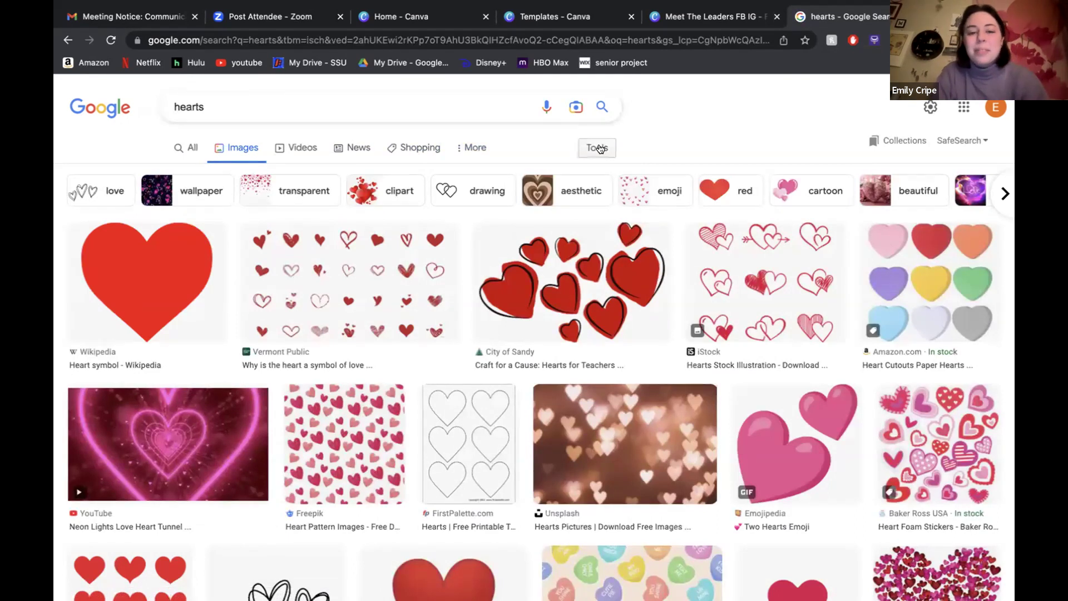
pyautogui.click(599, 148)
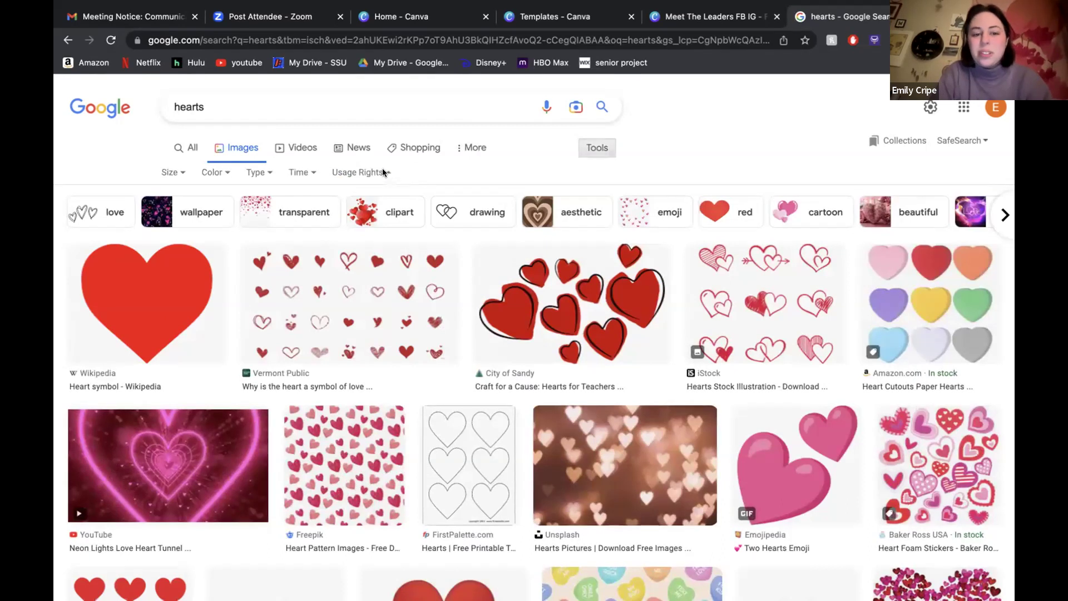
pyautogui.click(379, 172)
pyautogui.click(365, 221)
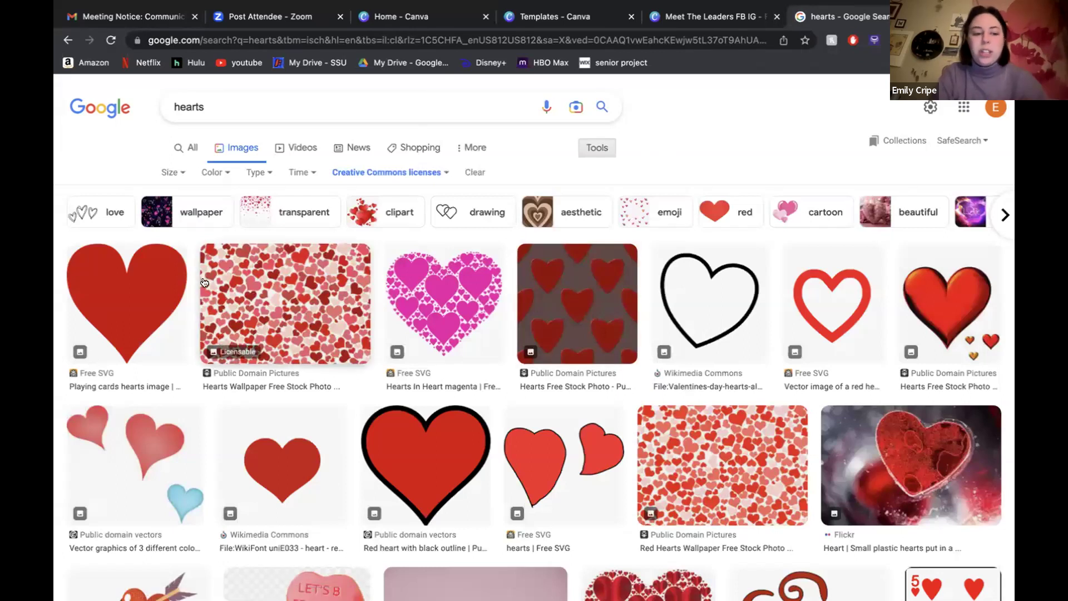
pyautogui.scroll(-3, 632, 286)
pyautogui.scroll(-6, 632, 281)
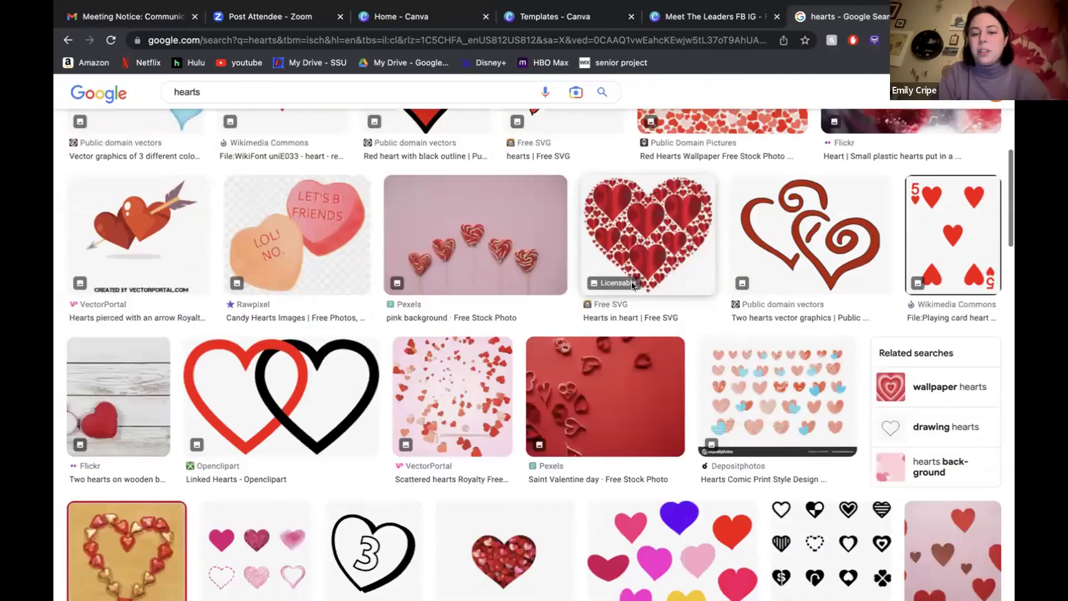
pyautogui.scroll(10, 732, 181)
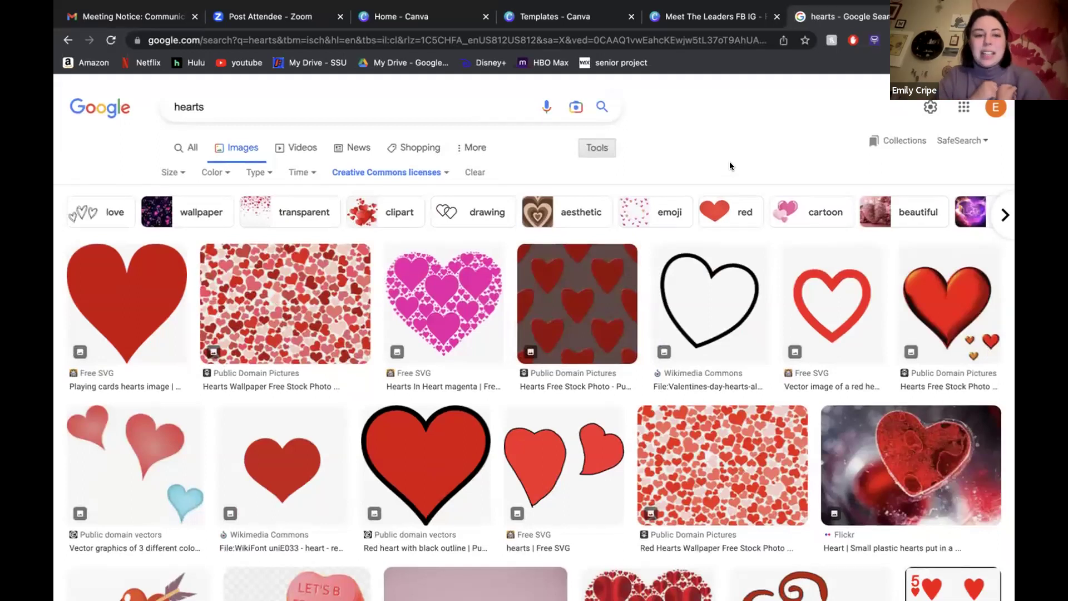
# Switch to the "Meet The Leaders FB IG" design in Canva, display its design templates and return to the home page
pyautogui.click(704, 9)
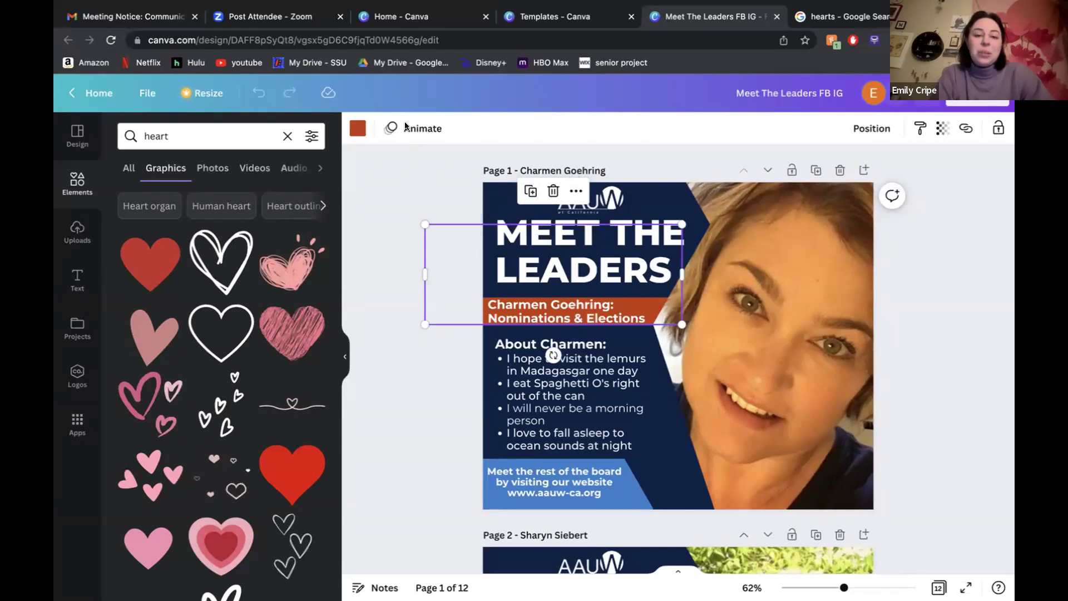
pyautogui.click(72, 140)
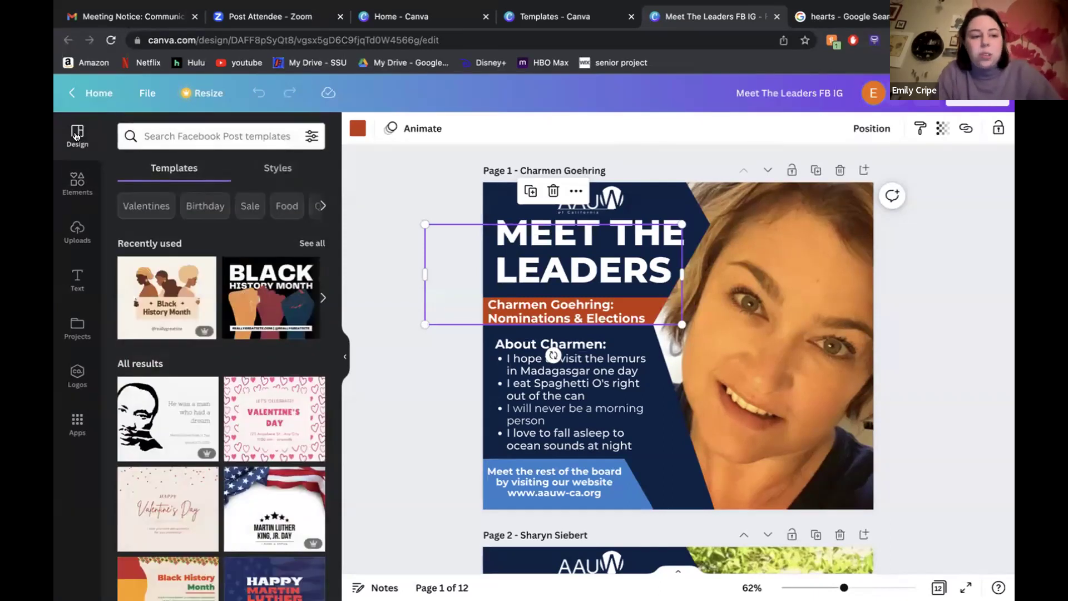
pyautogui.click(91, 93)
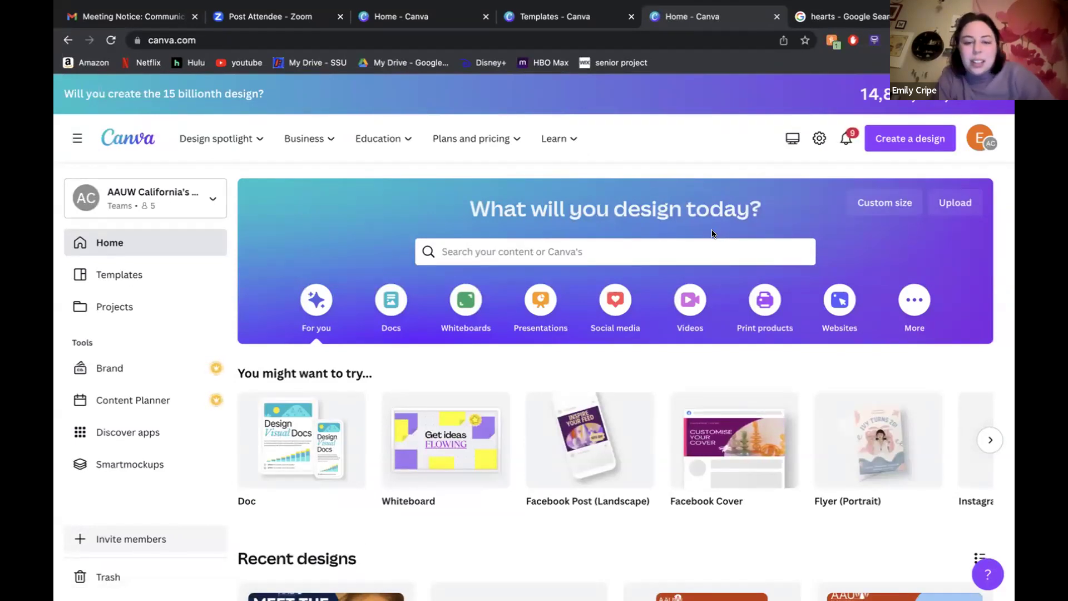
# Search Canva for "newsletter" and show all of the suggested templates
pyautogui.click(695, 250)
pyautogui.write('new')
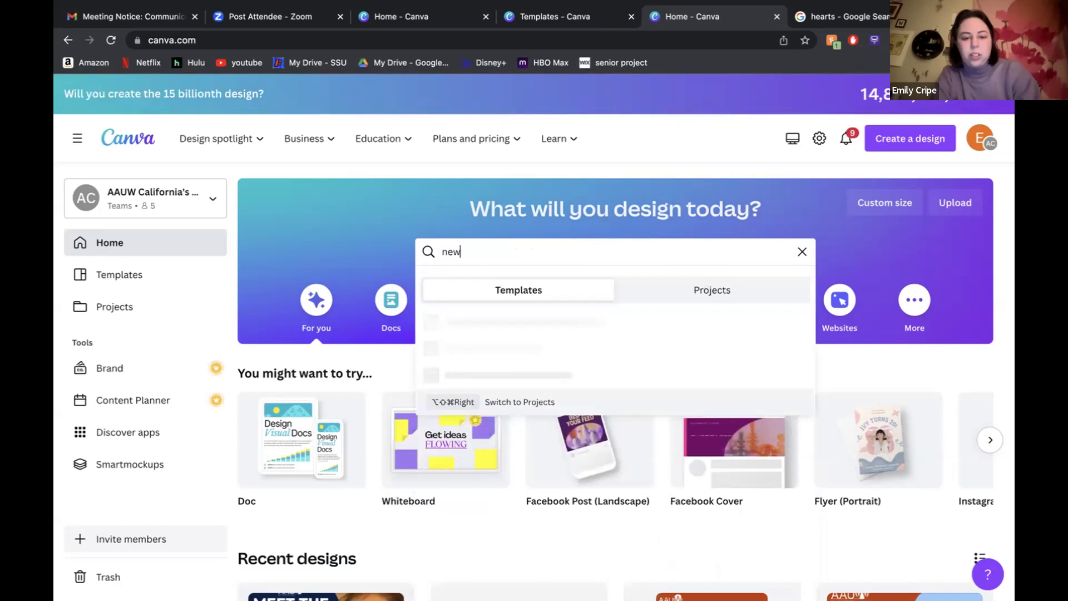
pyautogui.write('sletter')
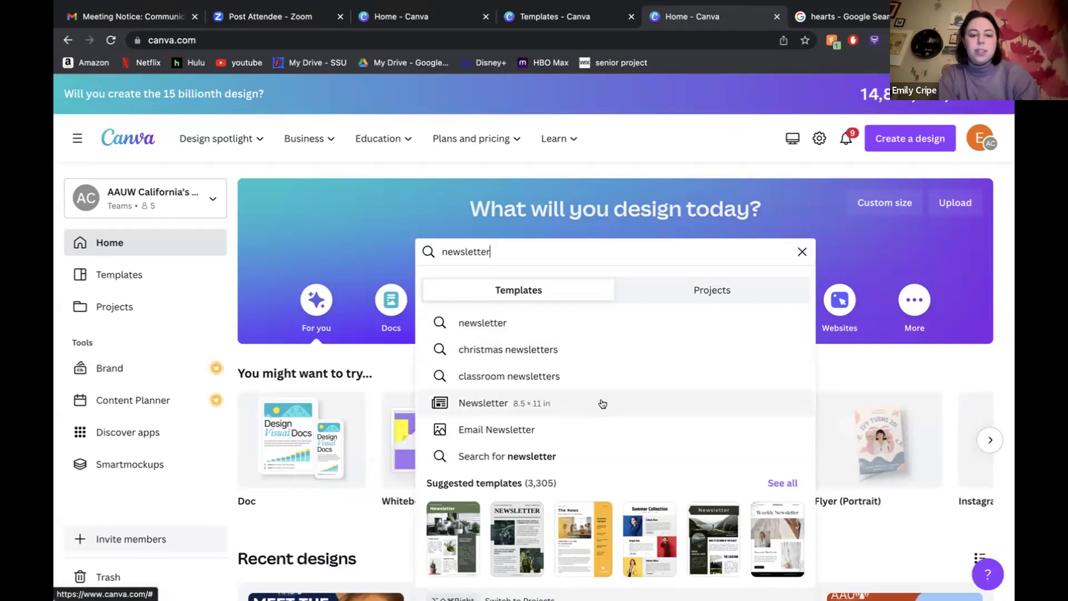
pyautogui.click(777, 482)
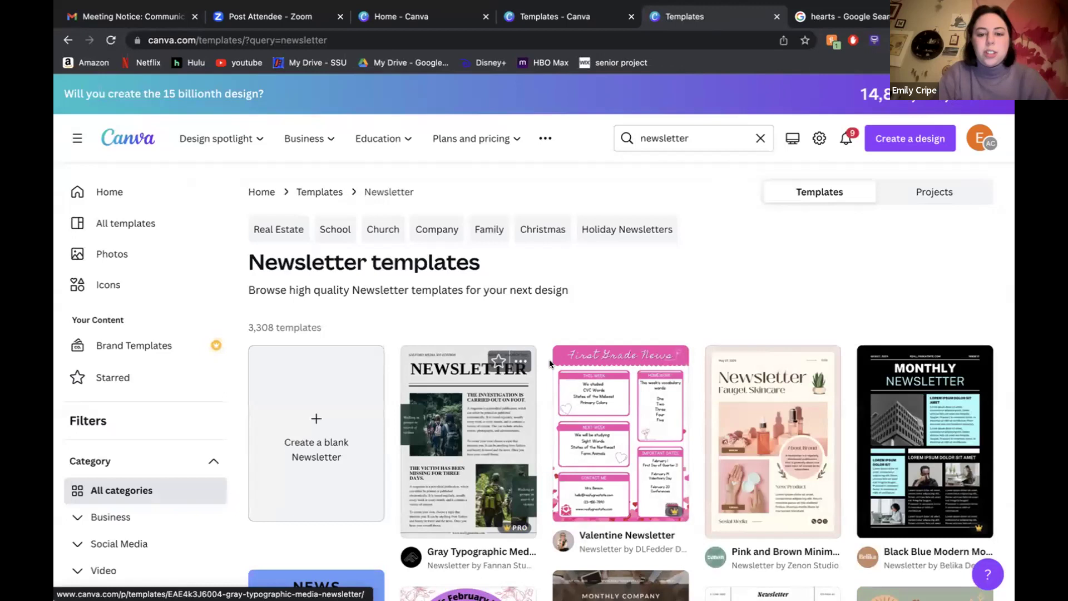
# Browse the newsletter templates to compare the available layouts and styles
pyautogui.scroll(-6, 715, 315)
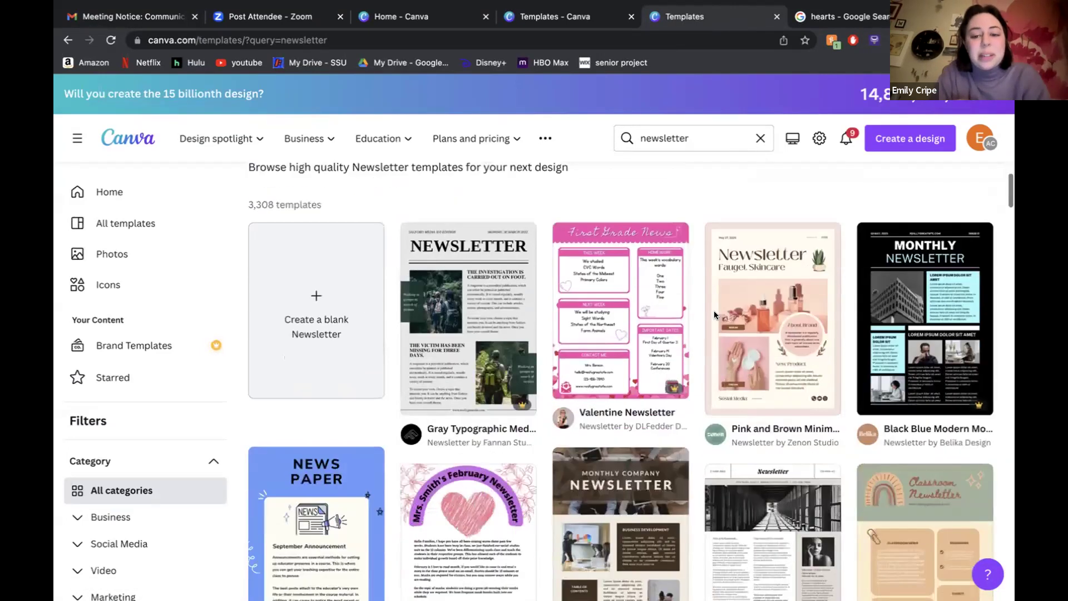
pyautogui.scroll(-7, 715, 314)
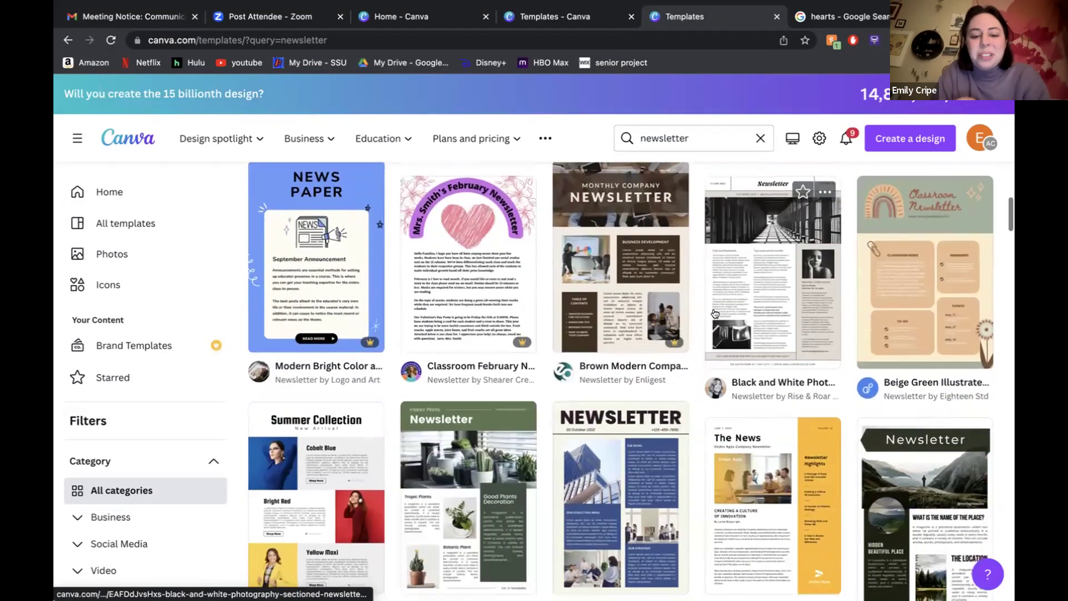
pyautogui.scroll(15, 715, 314)
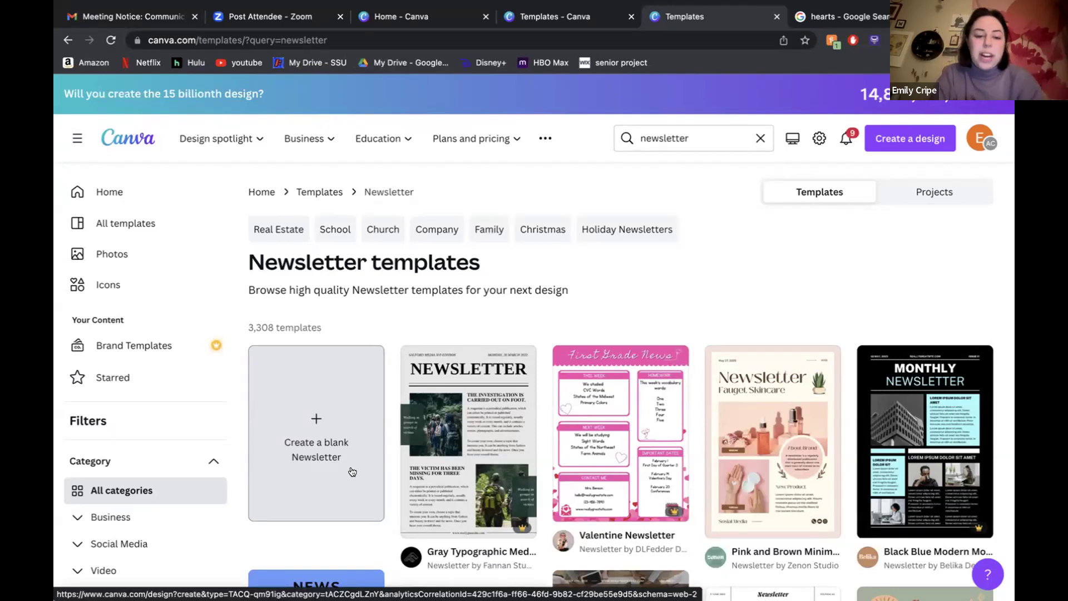
pyautogui.scroll(-4, 747, 452)
pyautogui.scroll(-6, 748, 452)
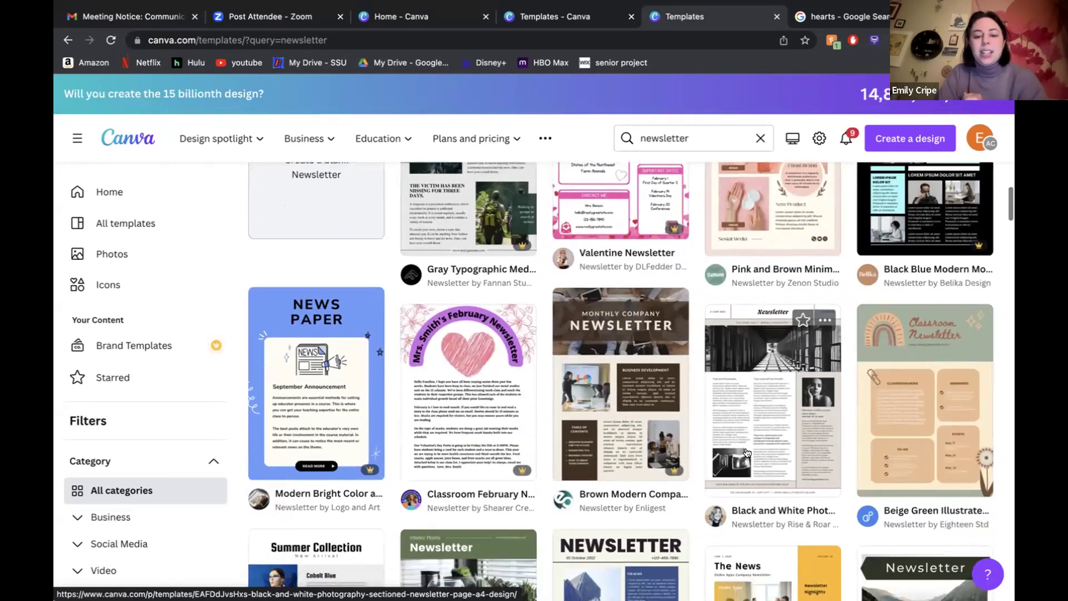
pyautogui.scroll(-4, 747, 452)
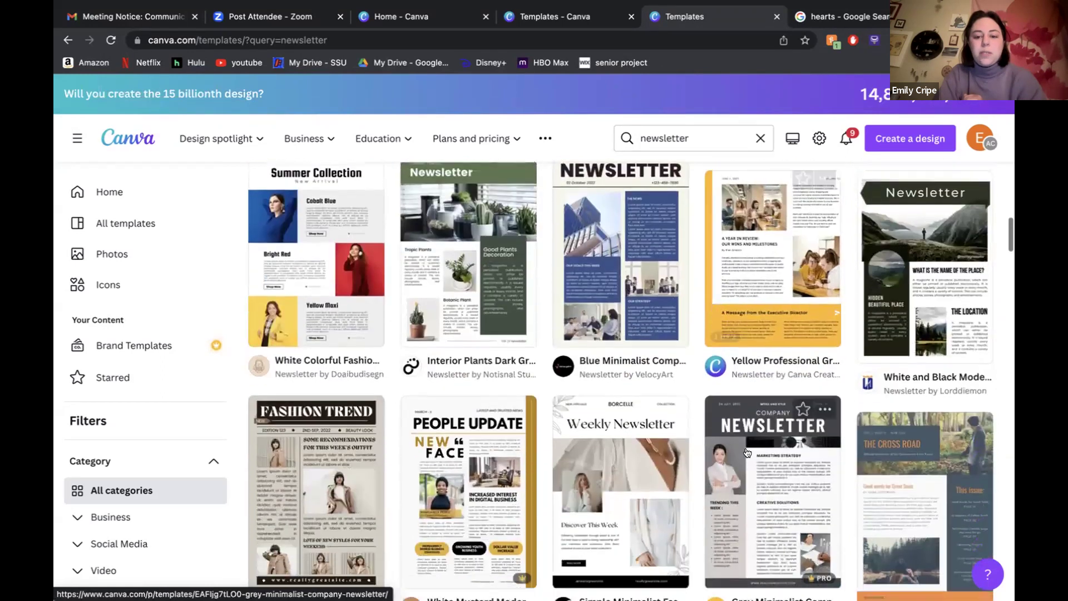
pyautogui.scroll(2, 723, 274)
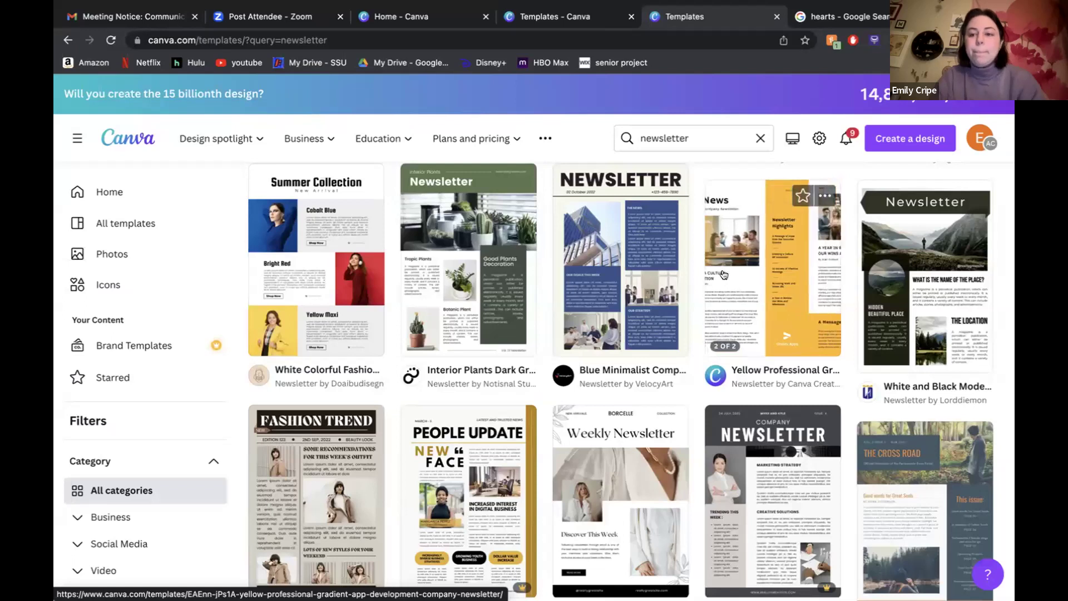
pyautogui.scroll(10, 723, 274)
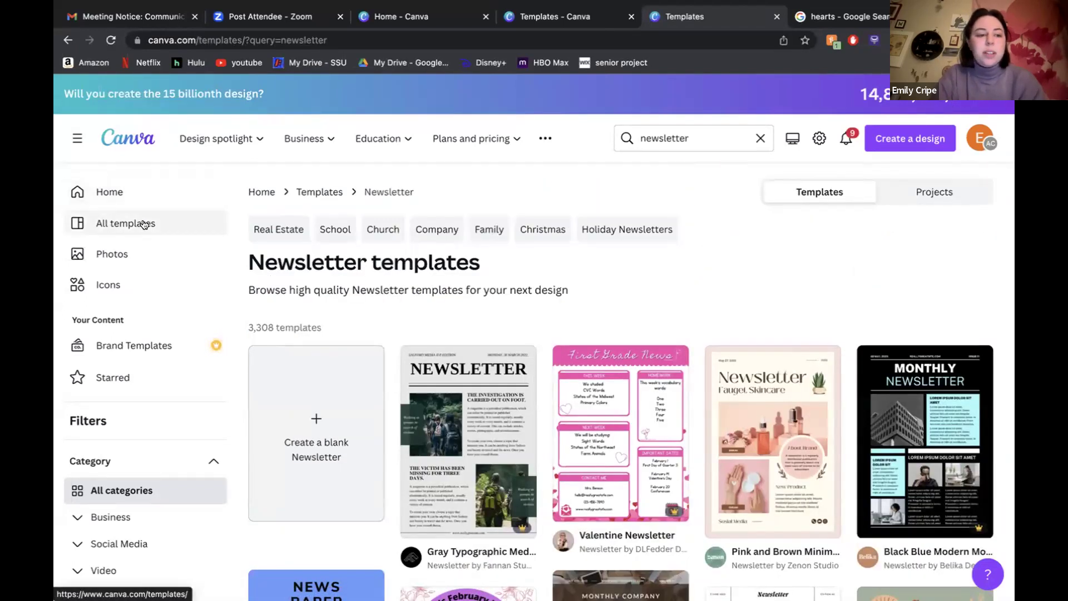
# Open the "Februry 2023" Instagram post from the recent projects and look through its pages from first to last
pyautogui.click(125, 189)
pyautogui.click(166, 307)
pyautogui.scroll(-3, 521, 405)
pyautogui.scroll(2, 522, 408)
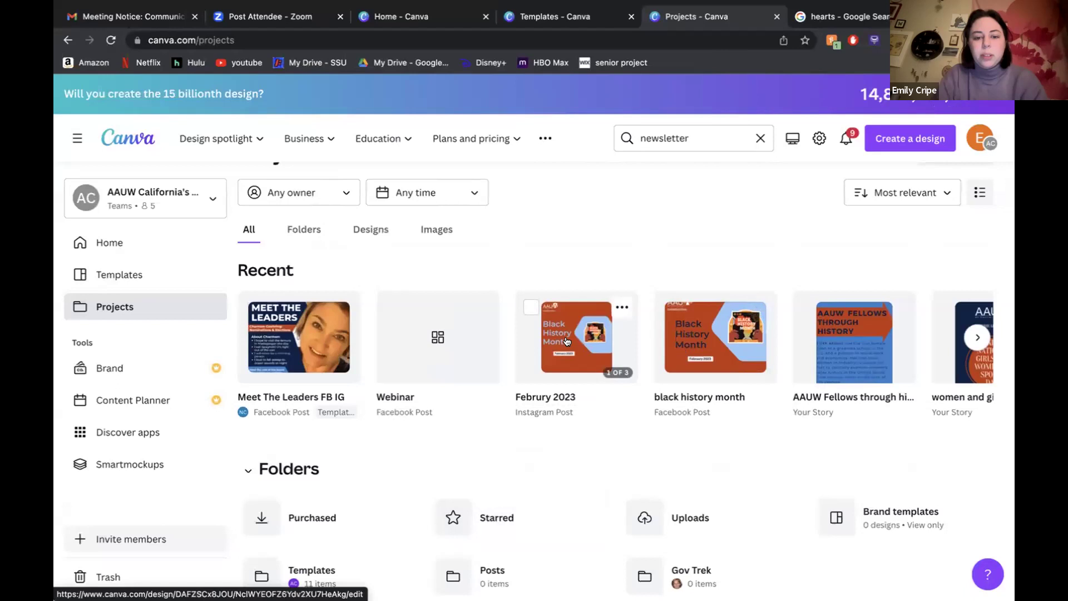
pyautogui.click(589, 337)
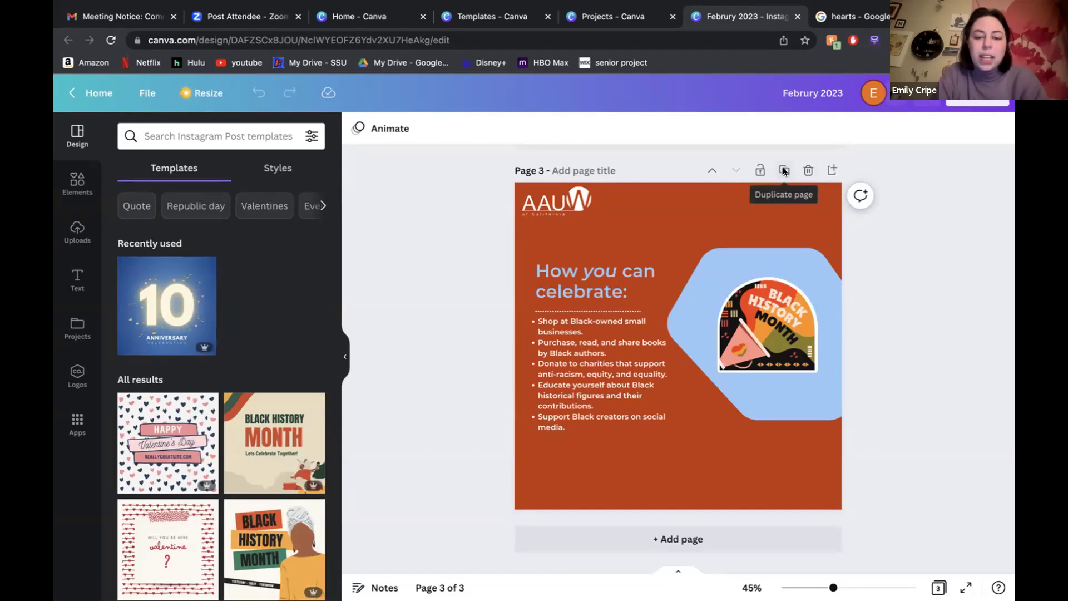
pyautogui.scroll(10, 736, 267)
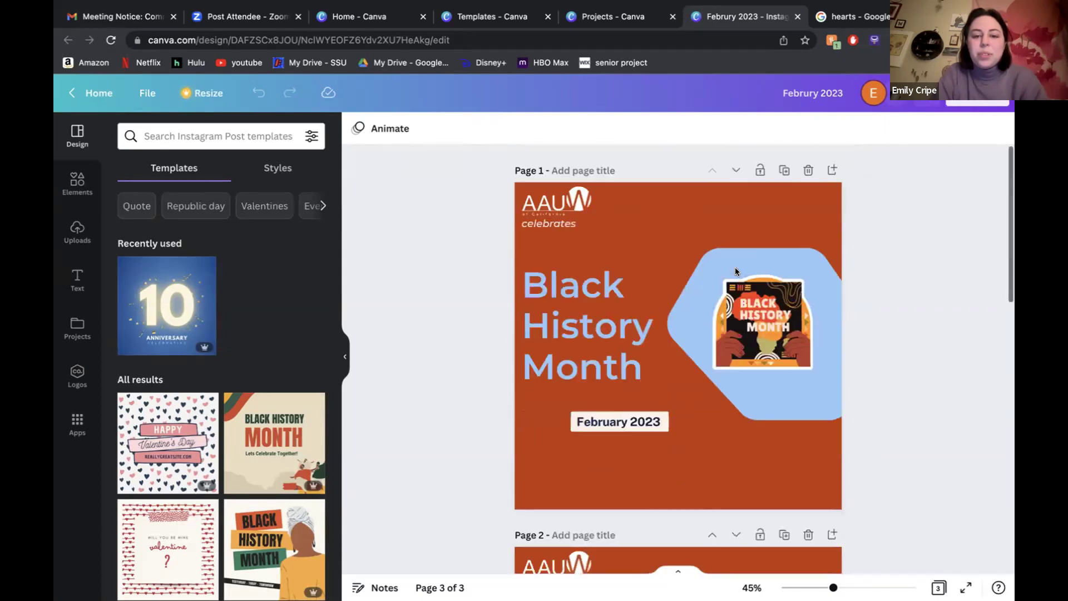
pyautogui.scroll(-1, 735, 271)
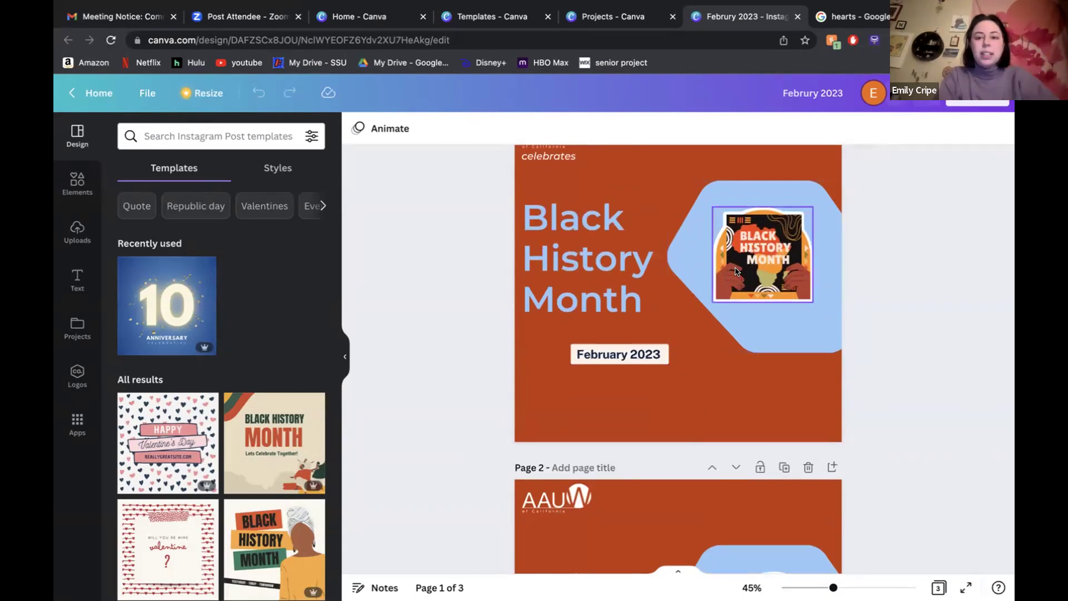
pyautogui.scroll(-10, 742, 451)
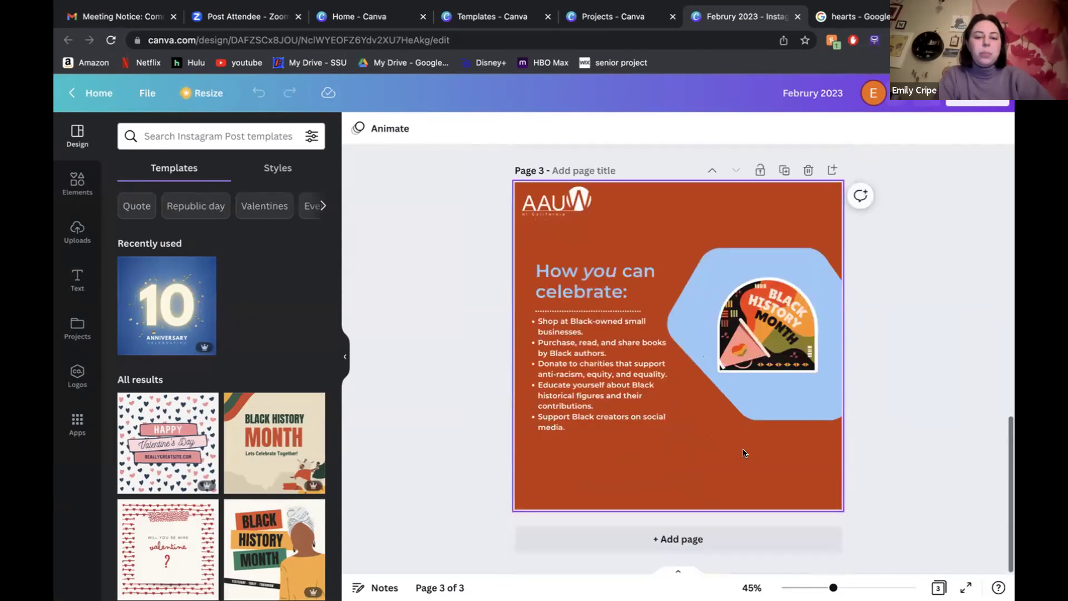
pyautogui.scroll(10, 744, 453)
pyautogui.scroll(-10, 744, 452)
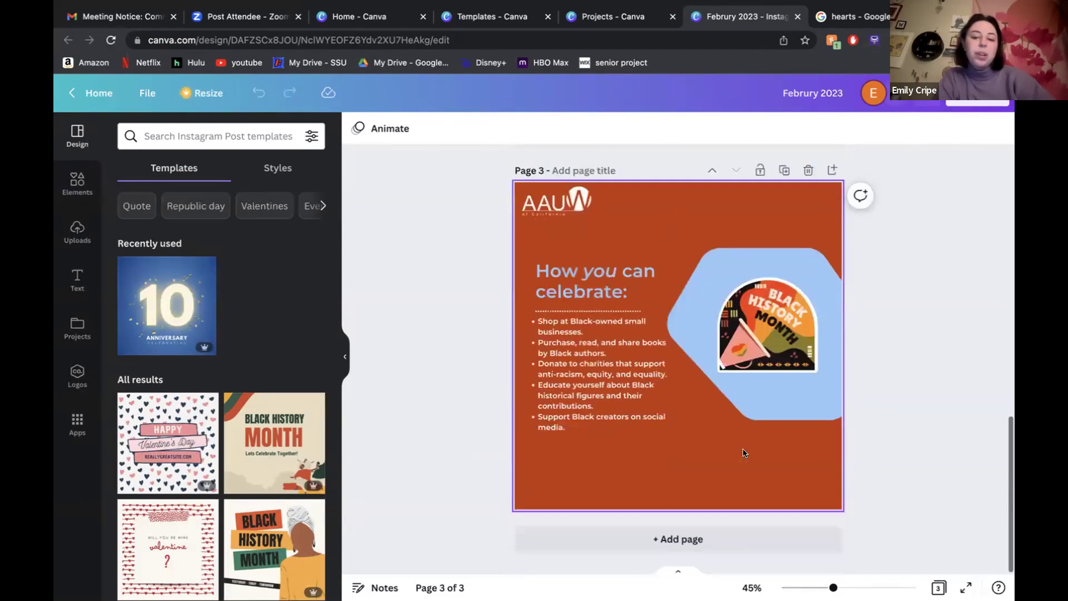